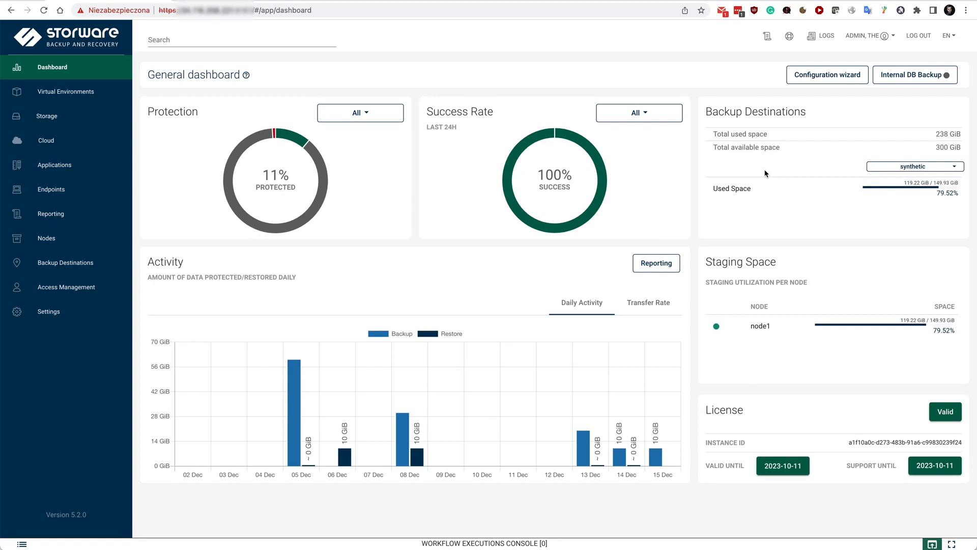
Step: Open the configuration wizard and review its Source, Backup Destination, SLA and Internal Database Backup stages
left_click(827, 75)
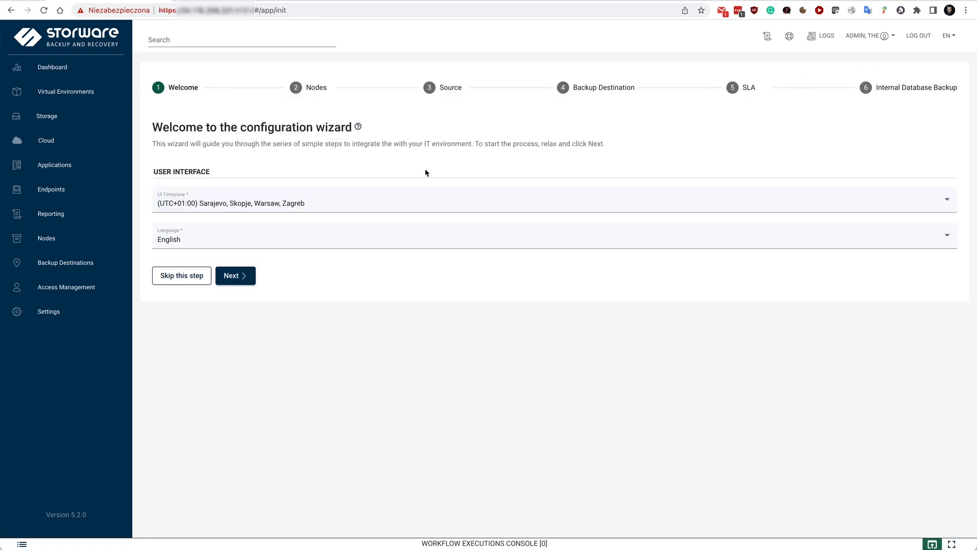
left_click(245, 283)
left_click(239, 363)
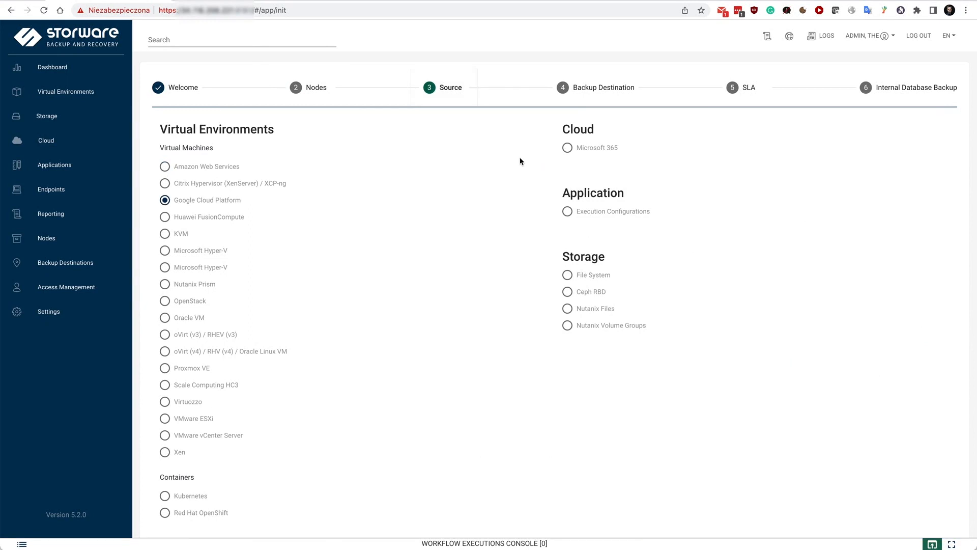
scroll(520, 161, "down", 1)
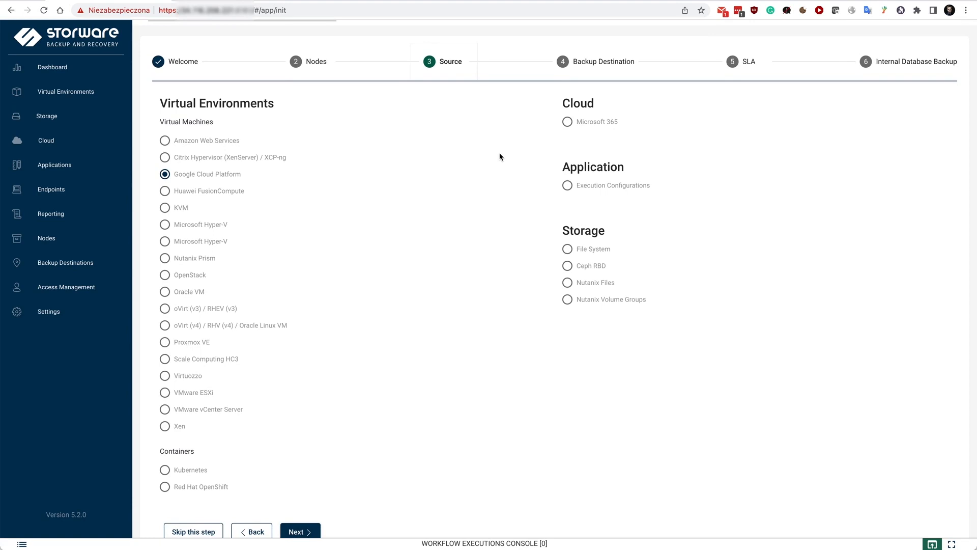
scroll(500, 157, "up", 1)
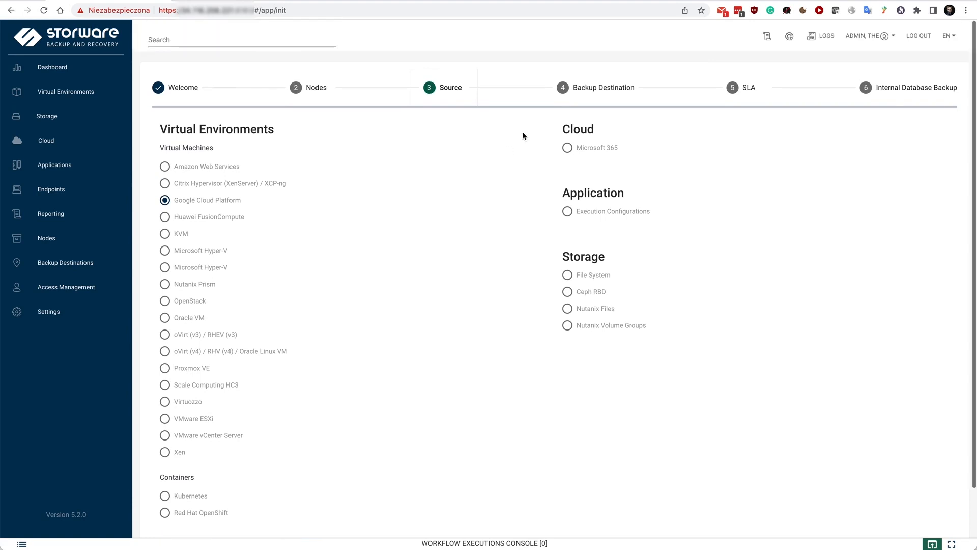
left_click(576, 93)
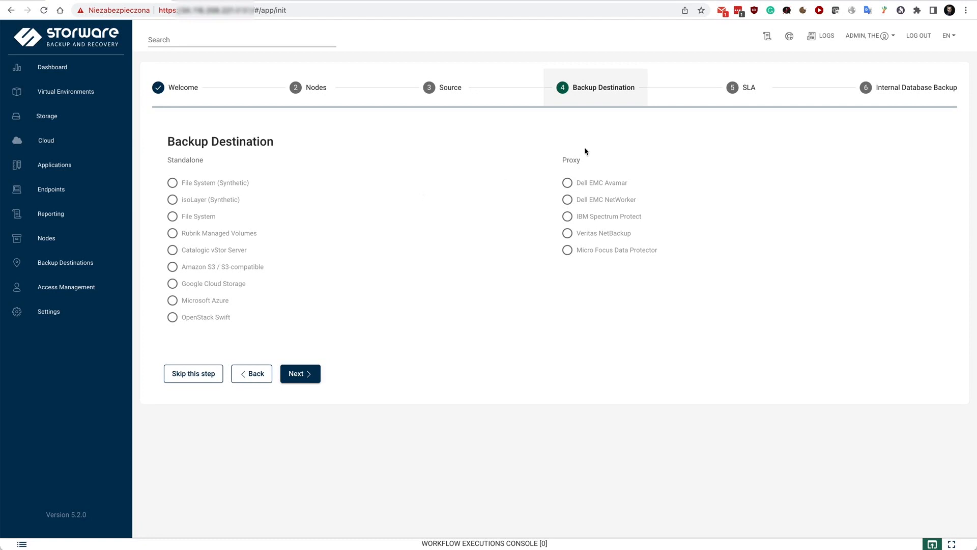
left_click(725, 96)
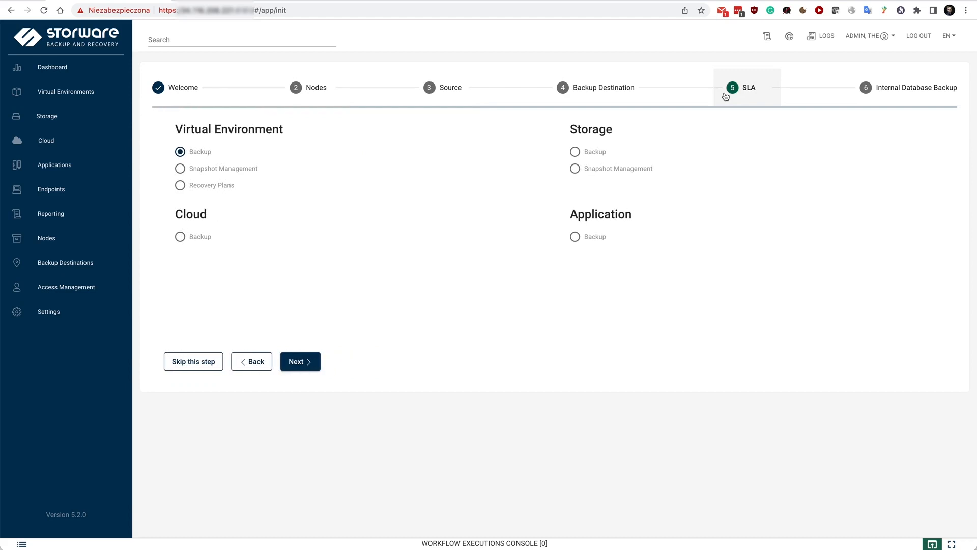
left_click(880, 100)
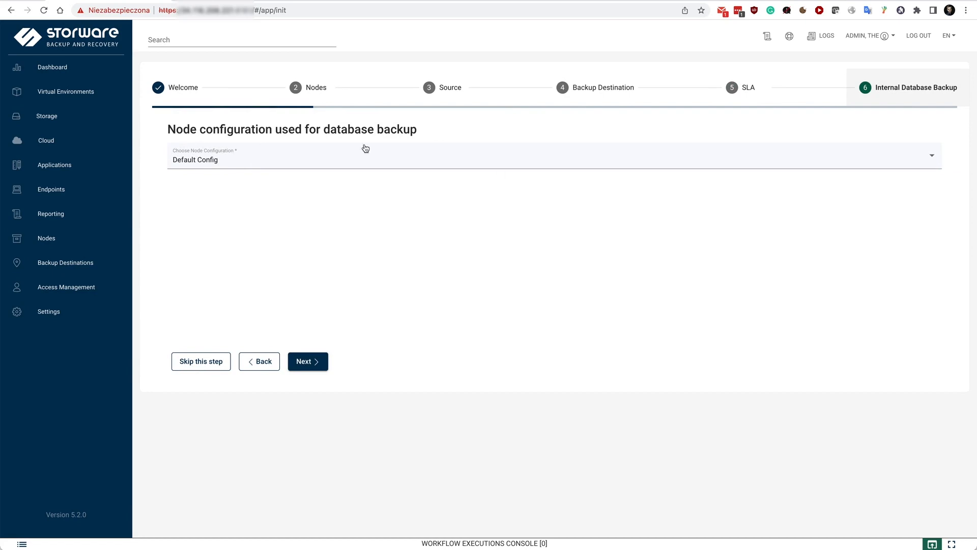
Step: Run inventory synchronization for the Google Cloud Platform hypervisor manager in the Virtual Environments infrastructure
left_click(79, 93)
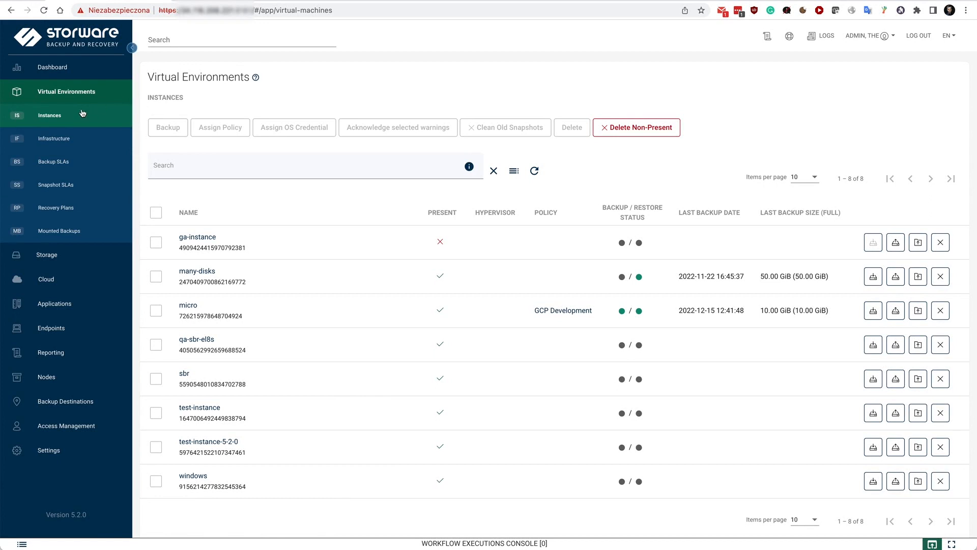
left_click(53, 139)
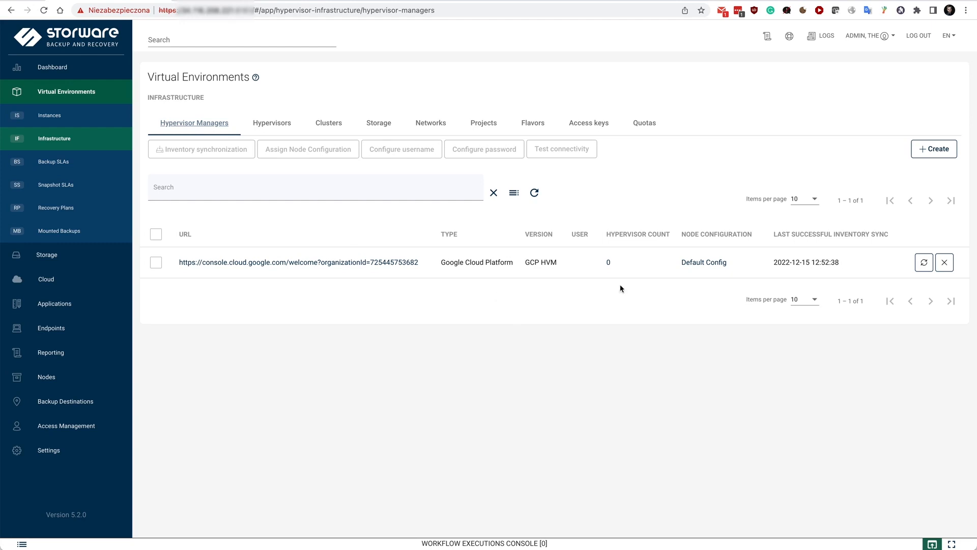
left_click(924, 262)
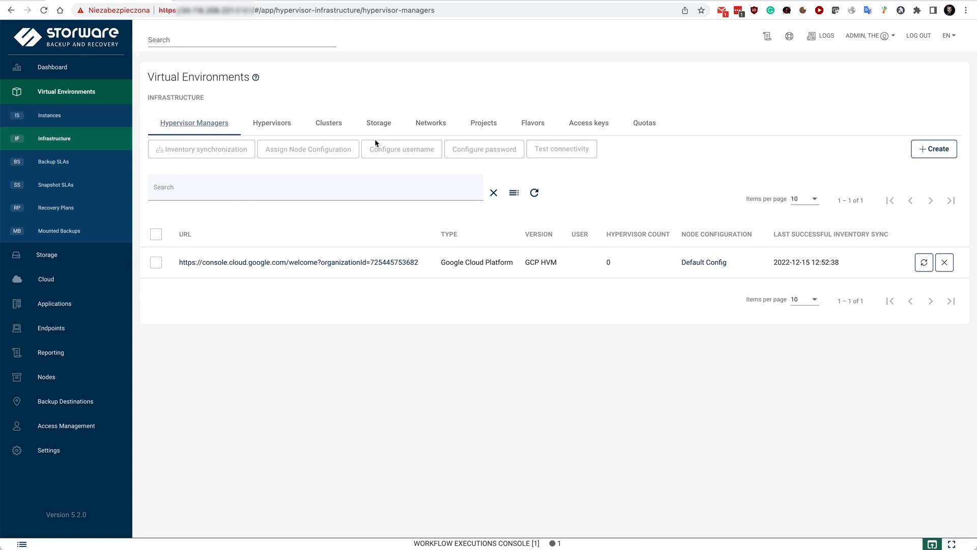
Step: Review the infrastructure's clusters, storage, networks, projects, flavors and quotas
left_click(328, 124)
left_click(381, 125)
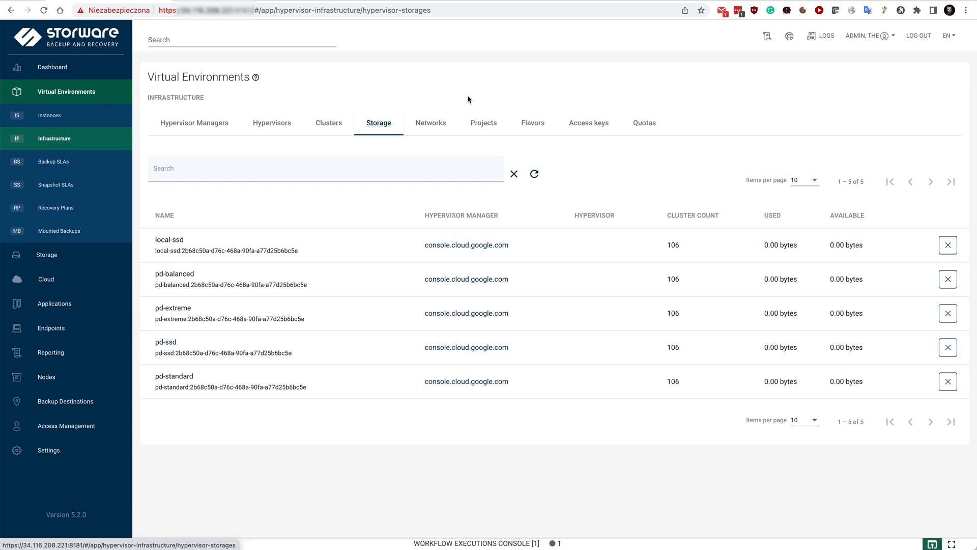
left_click(430, 123)
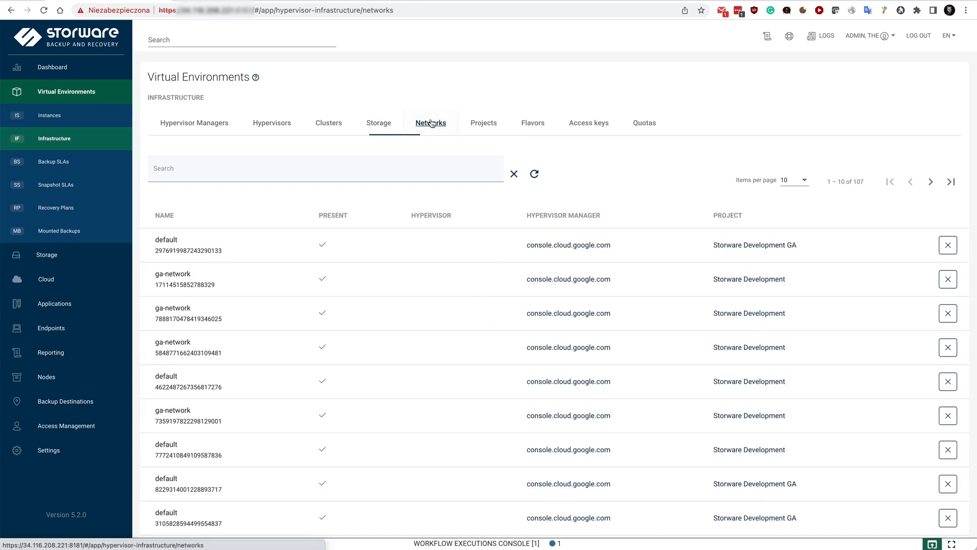
left_click(481, 124)
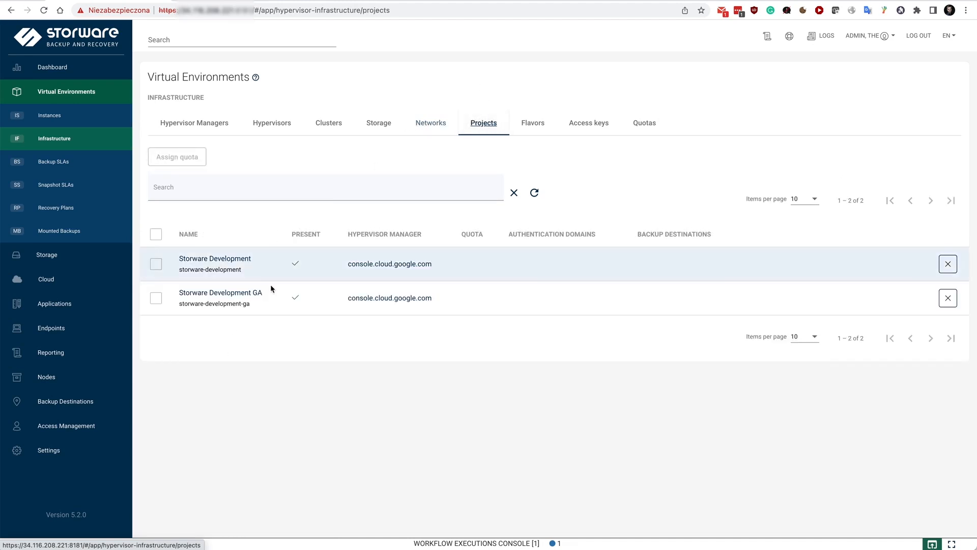
left_click(541, 125)
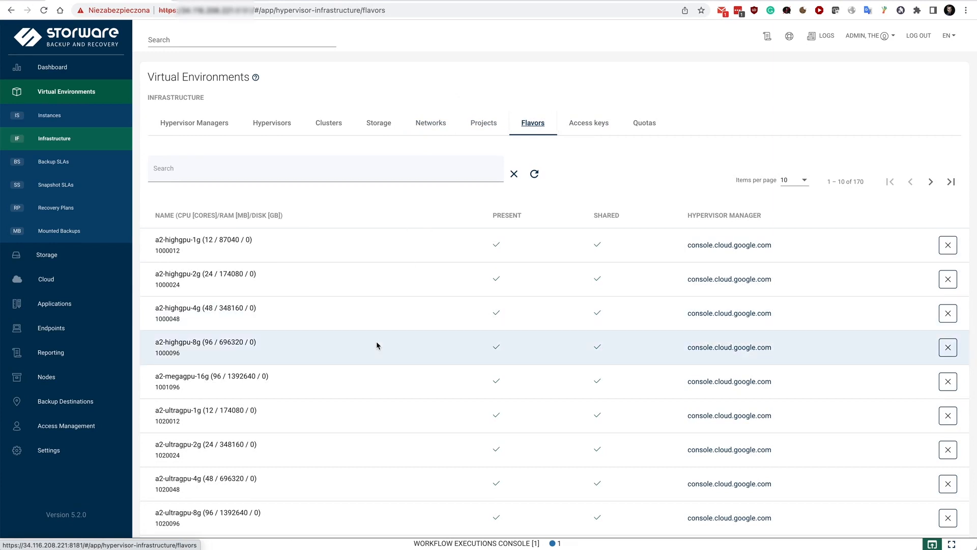
scroll(376, 341, "down", 1)
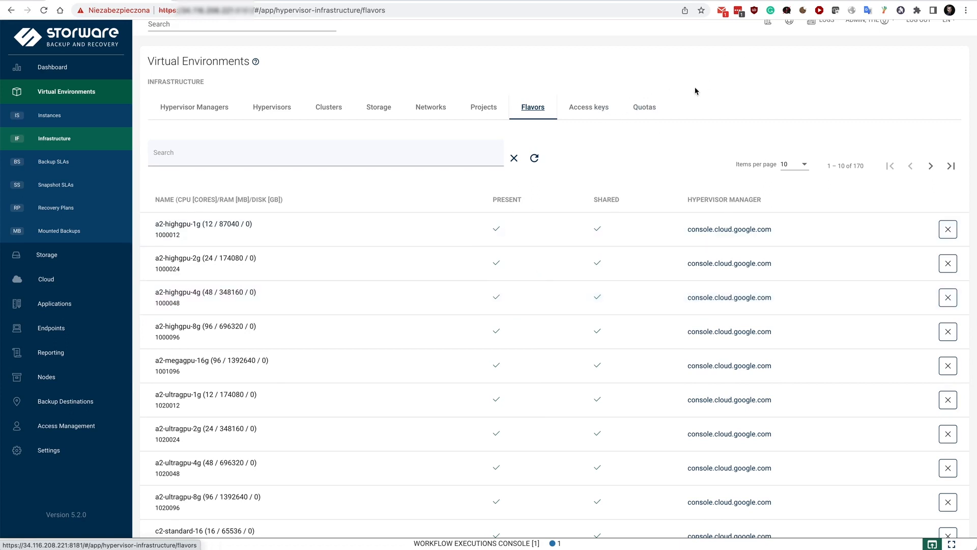
left_click(644, 107)
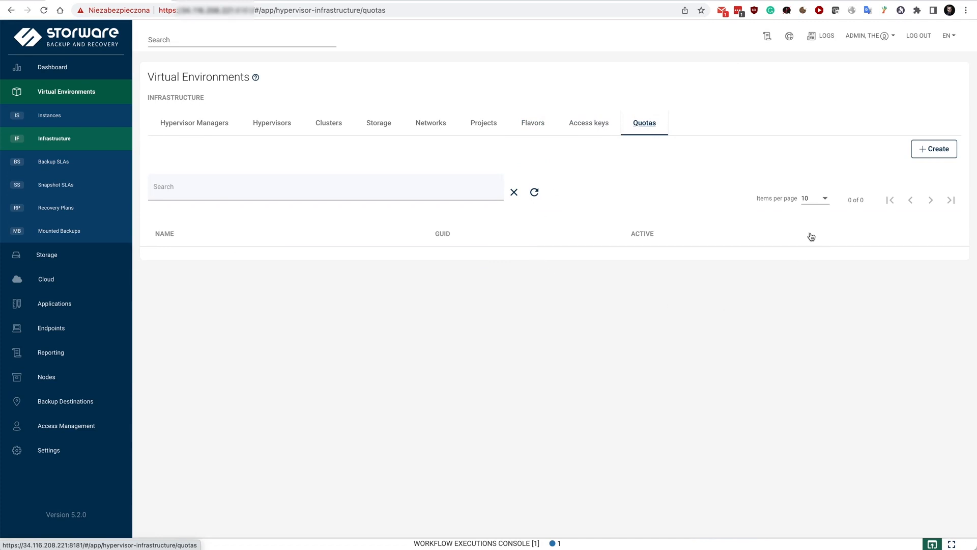
Step: Start a new quota and enable the hard limit for the total number of backups
left_click(935, 148)
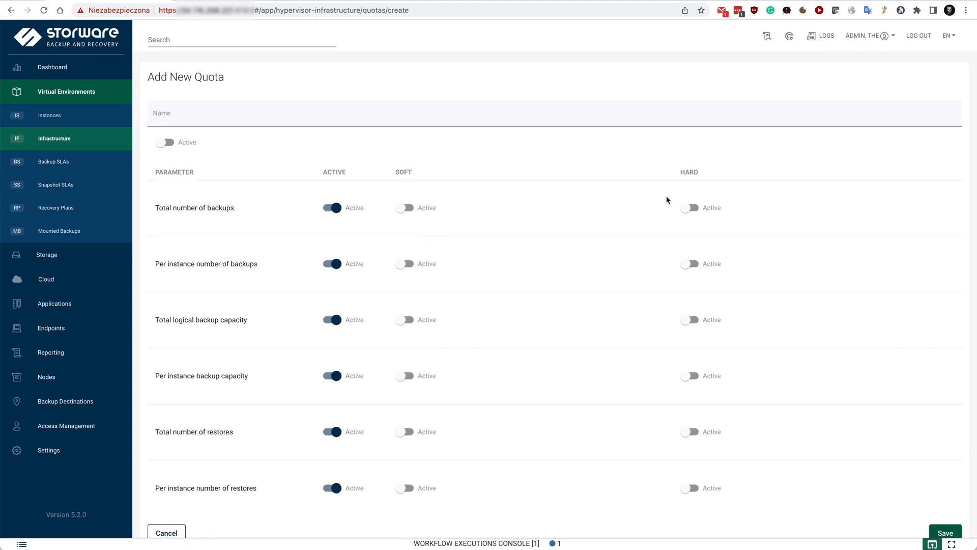
left_click(690, 208)
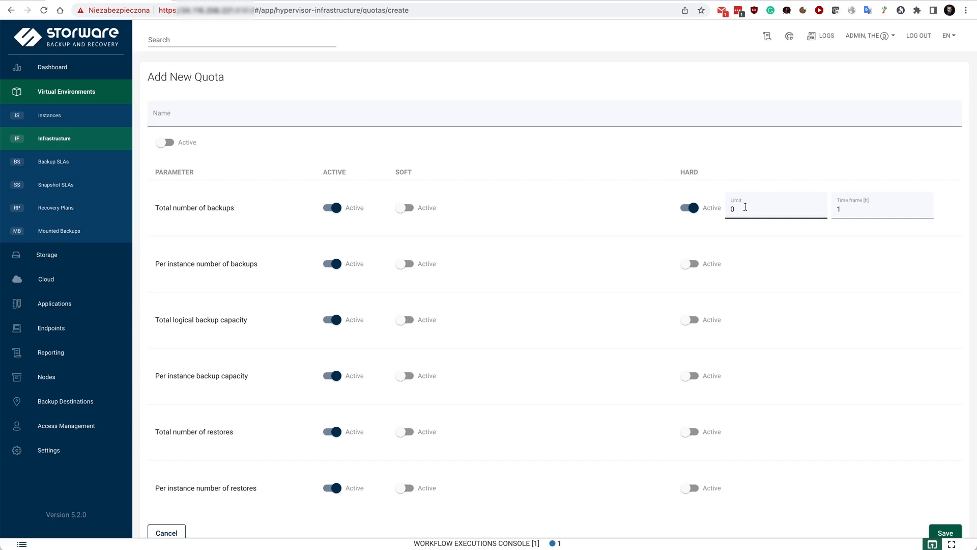
left_click(840, 212)
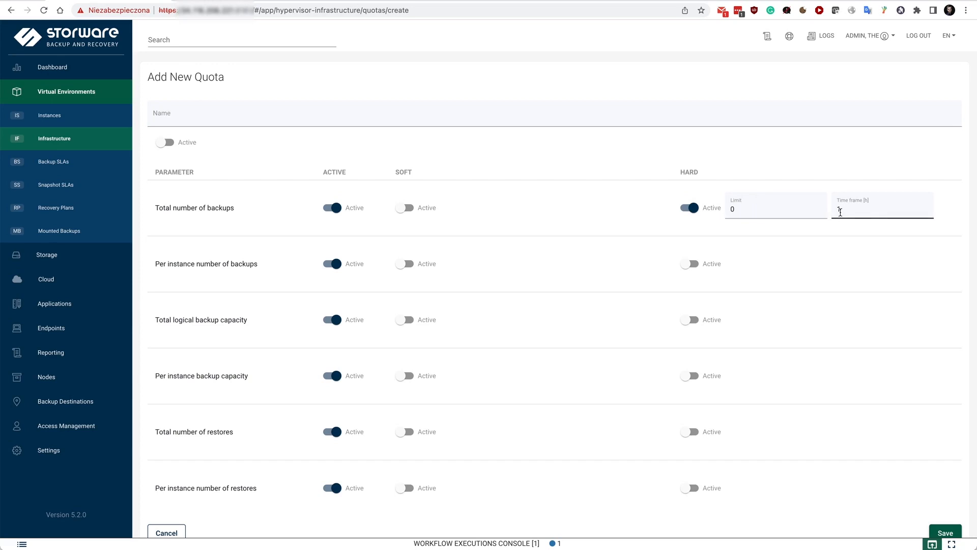
left_click(731, 203)
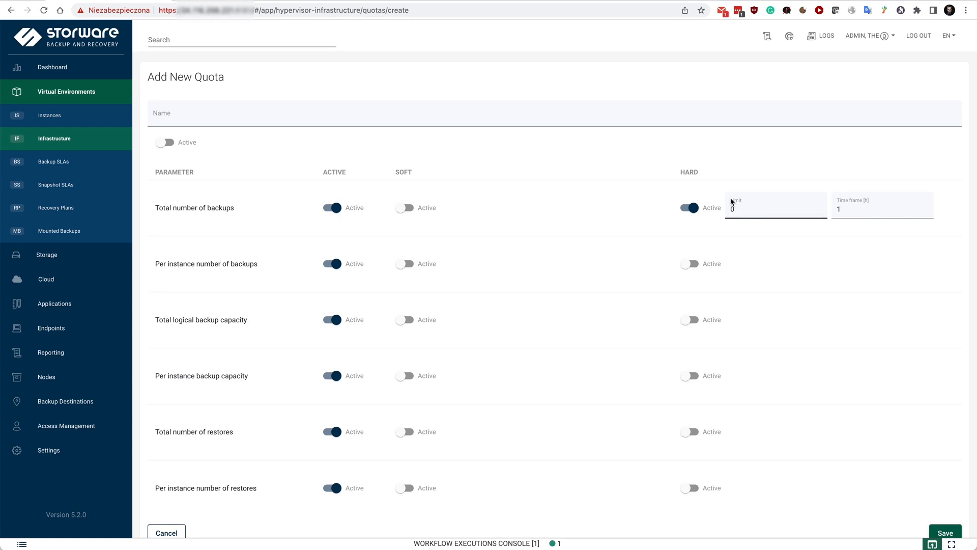
left_click(643, 84)
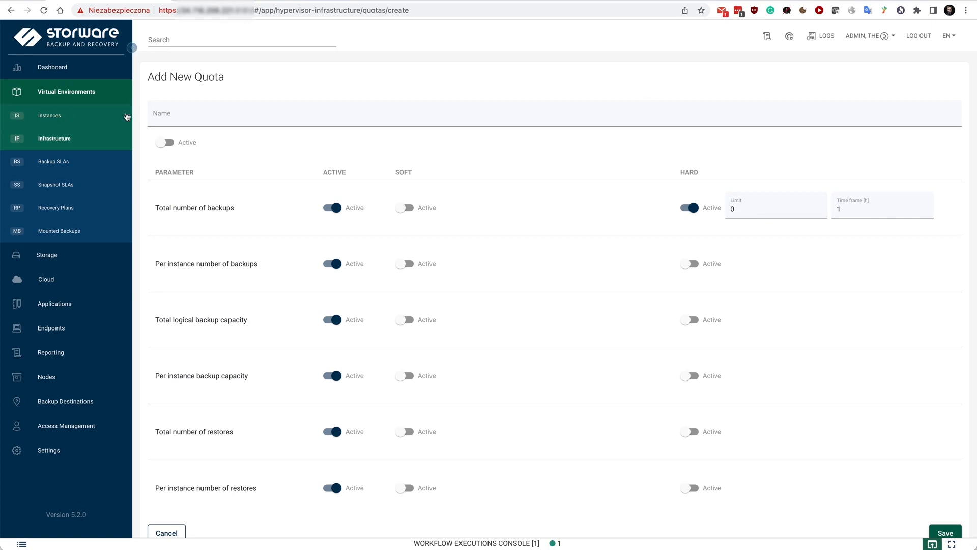
Step: Start an incremental backup of the micro instance from the Virtual Environments instance list
left_click(50, 118)
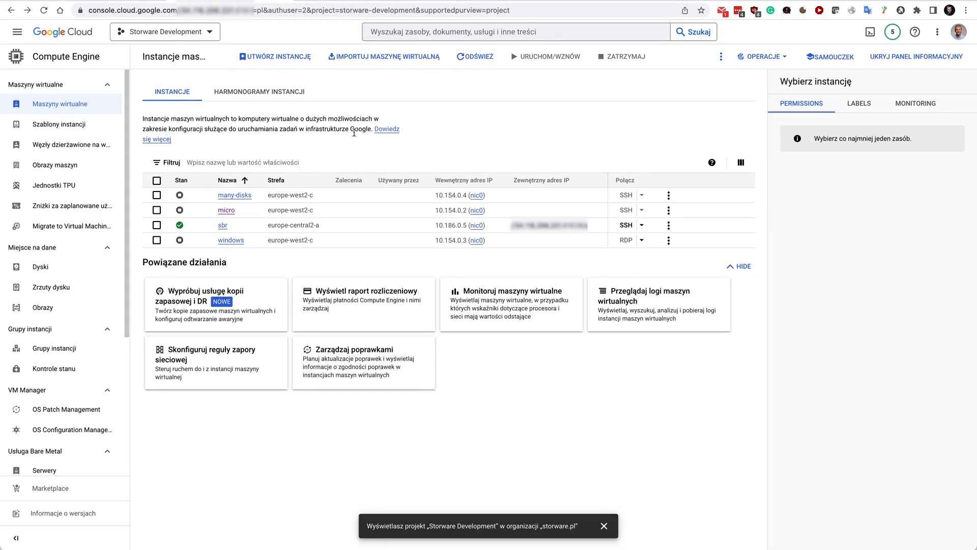
left_click(128, 1)
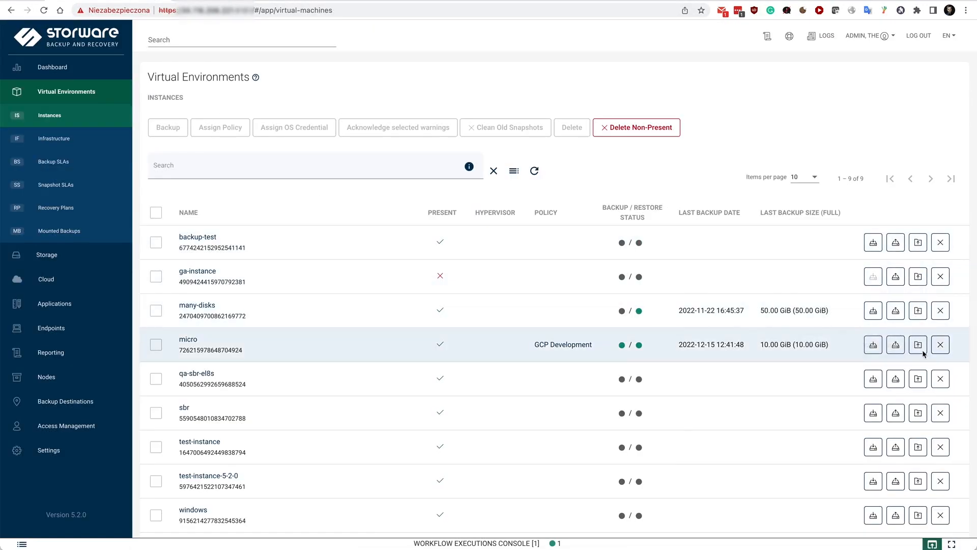
left_click(874, 347)
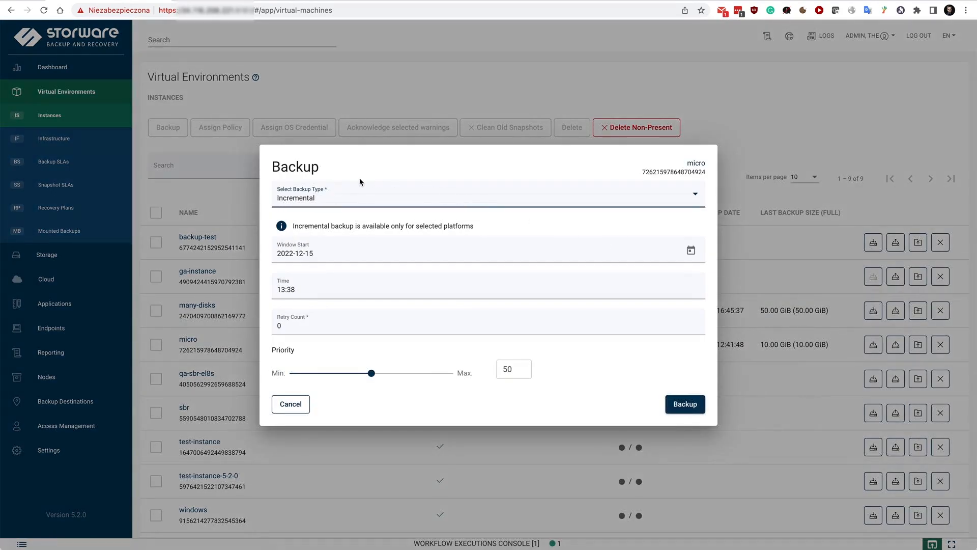
left_click(336, 197)
left_click(336, 198)
left_click(693, 405)
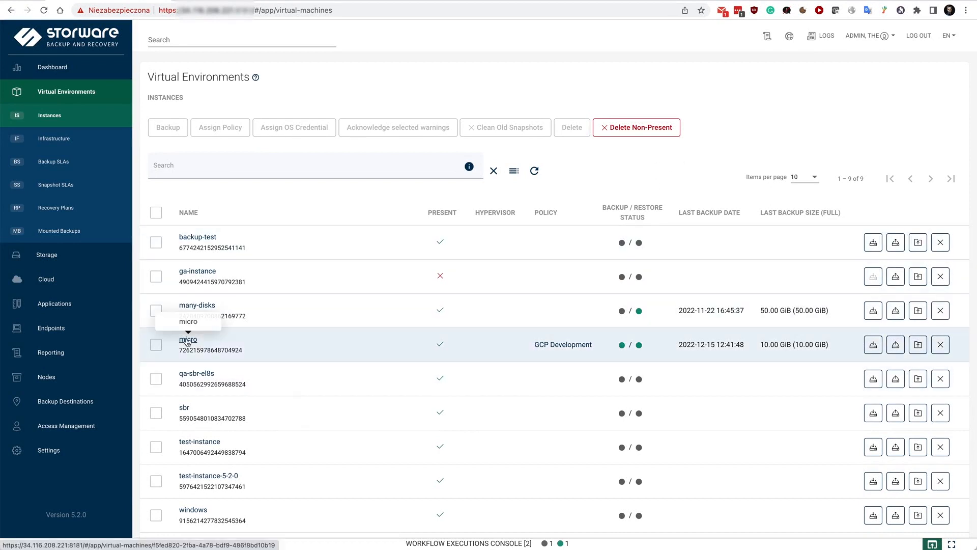
Step: Inspect the micro backup task and its export subtask in the workflow executions console, and close the console
left_click(508, 543)
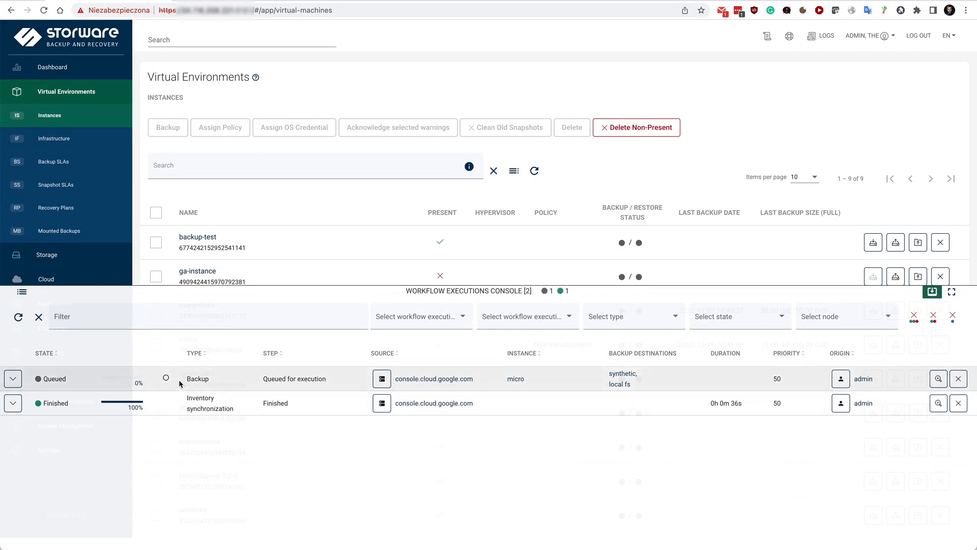
left_click(12, 378)
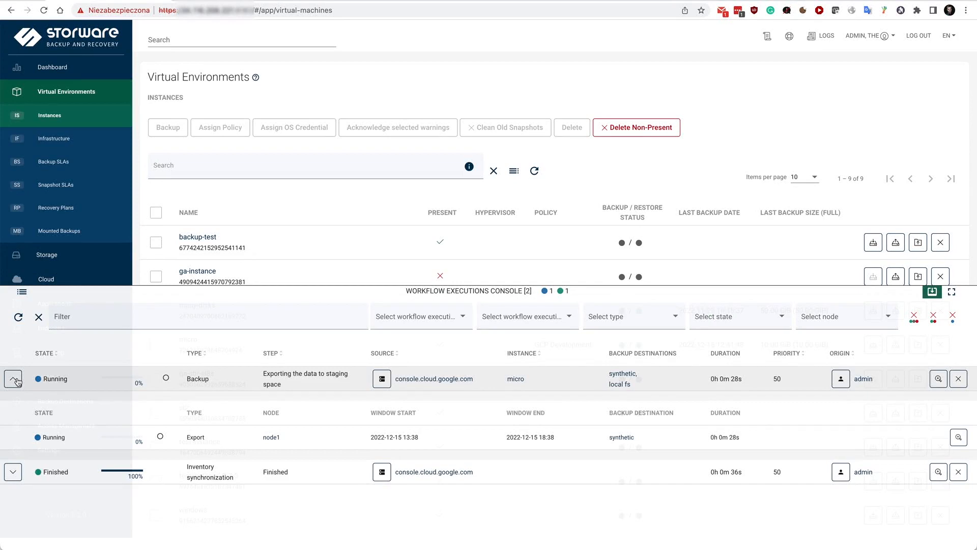
left_click(13, 378)
left_click(337, 294)
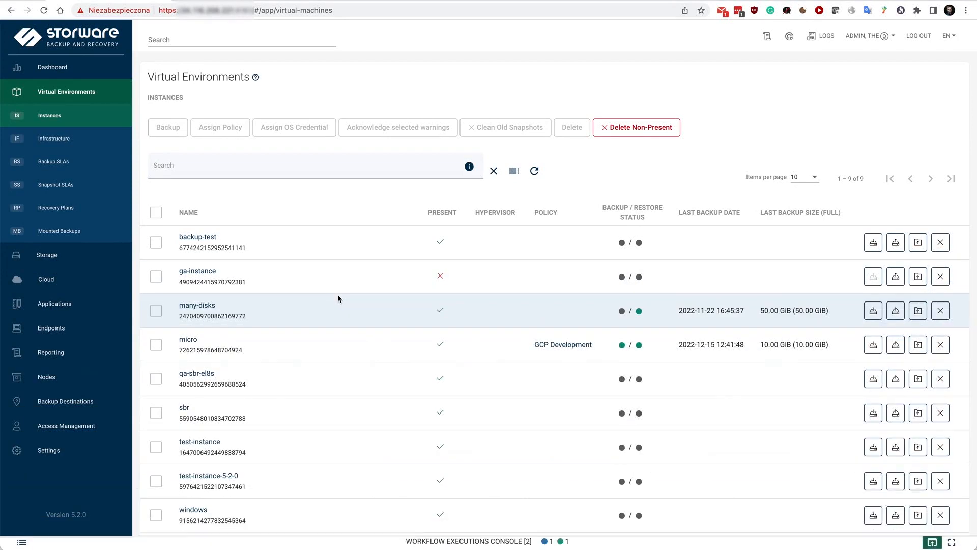
Step: Examine the micro instance's details, including its backup time chart, restore statistics and list of backups
left_click(187, 340)
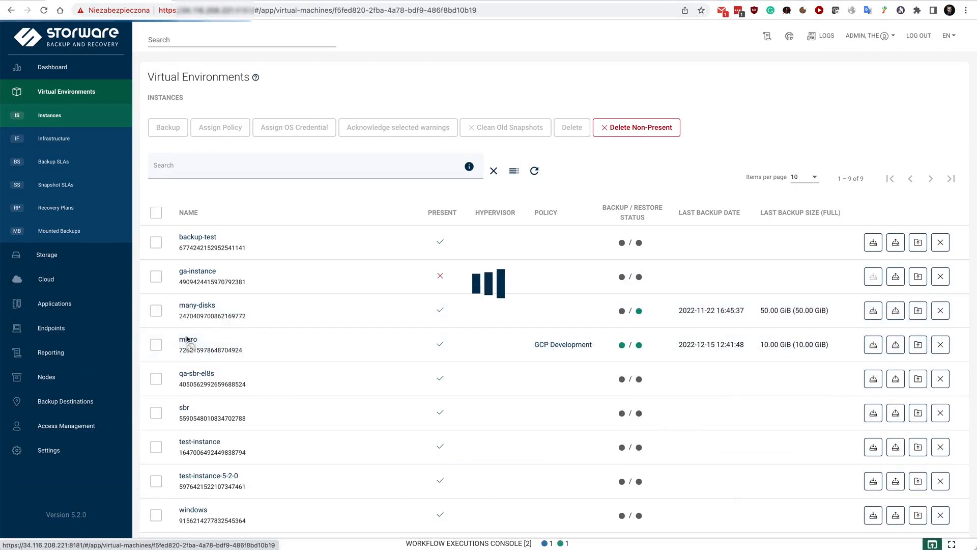
scroll(294, 117, "down", 2)
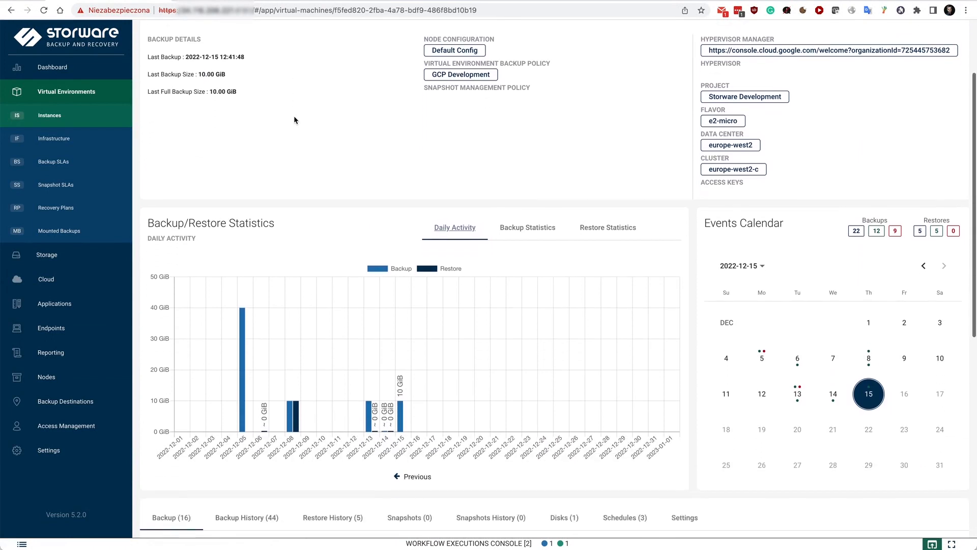
left_click(519, 232)
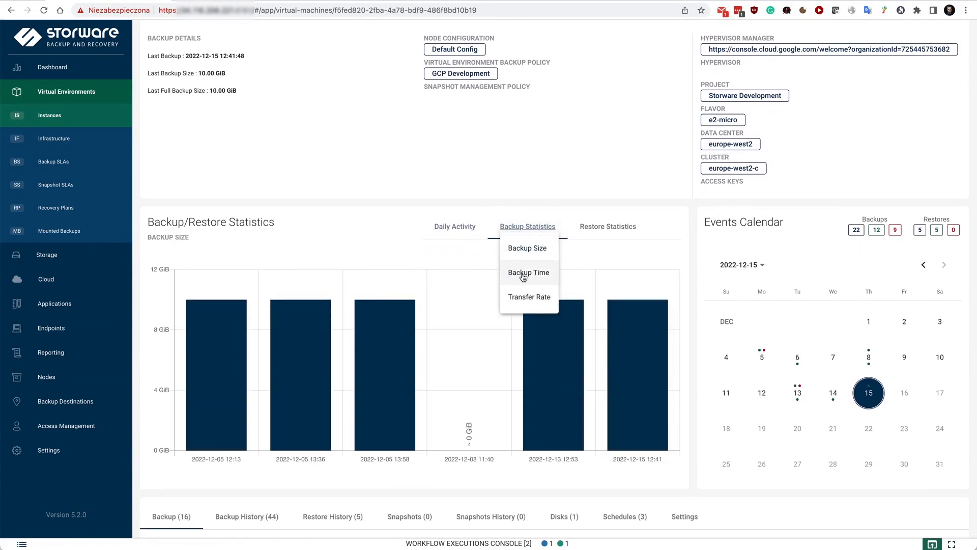
left_click(524, 275)
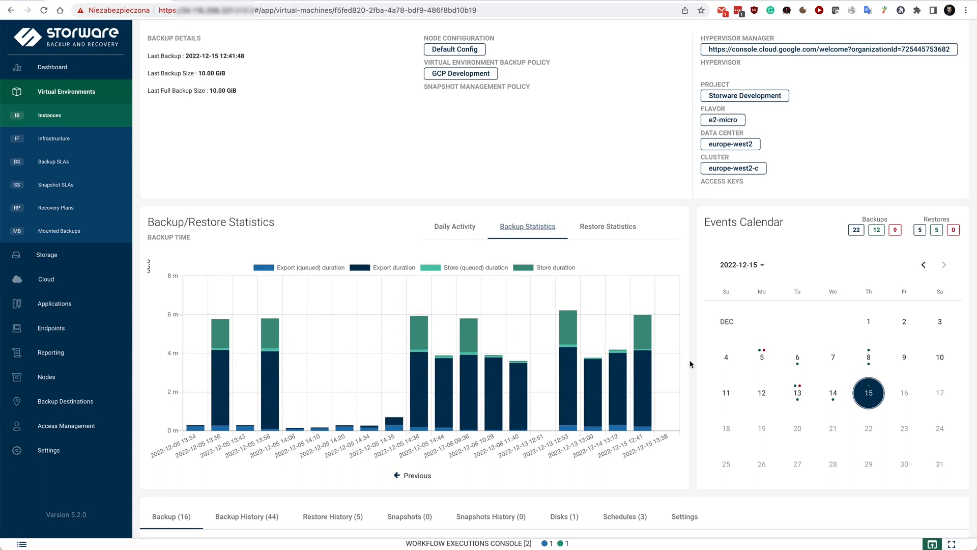
scroll(690, 363, "down", 3)
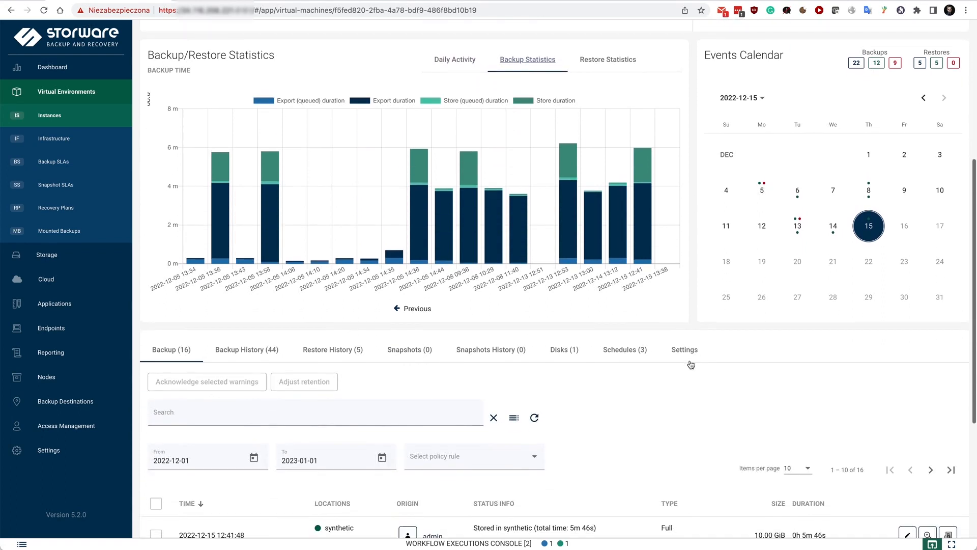
left_click(606, 62)
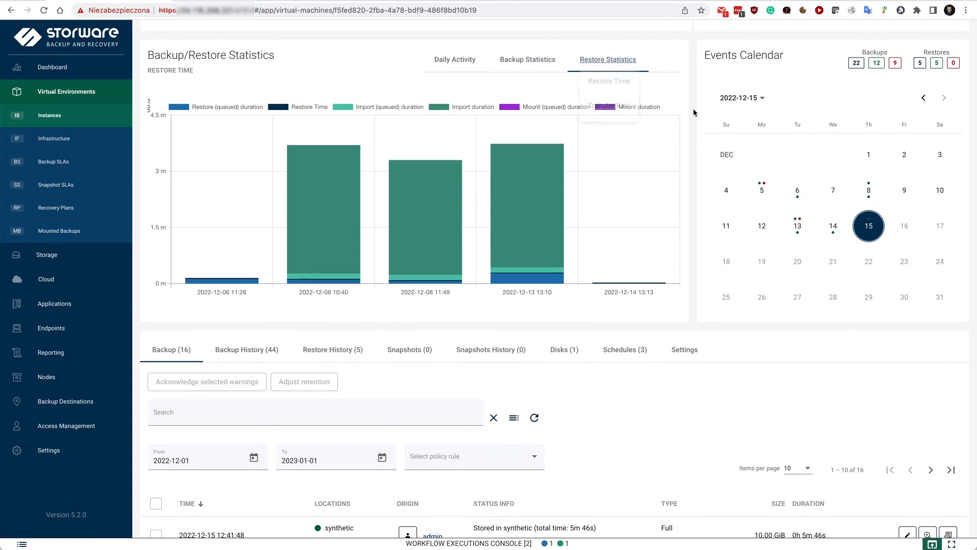
scroll(694, 113, "down", 3)
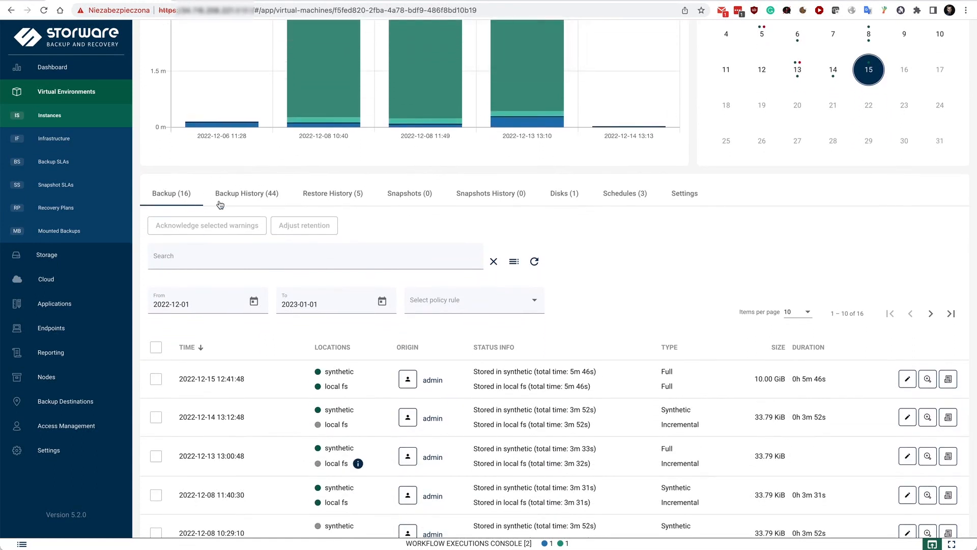
Step: View the micro instance's backup history, then check the running backup's export subtask in the workflow executions console and close the console
left_click(244, 195)
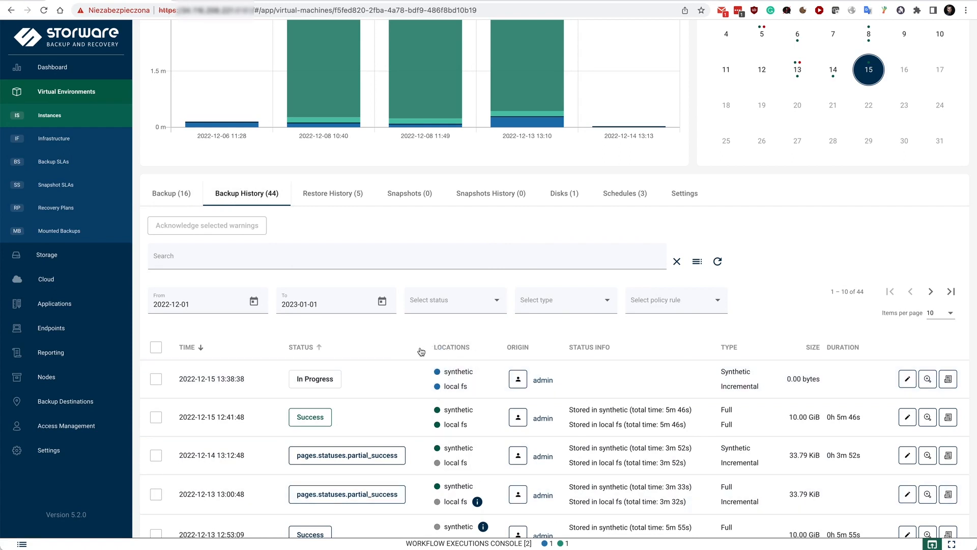
left_click(562, 544)
left_click(12, 379)
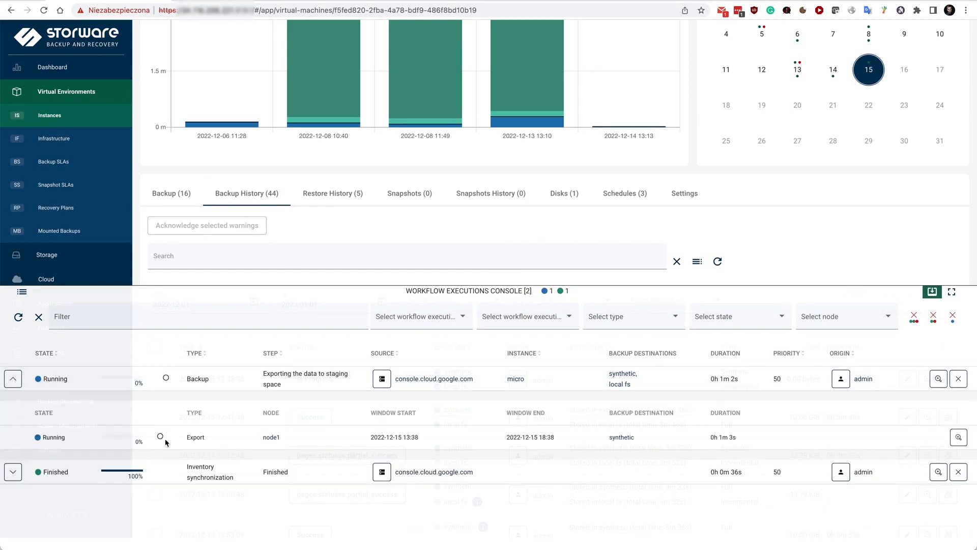
left_click(13, 378)
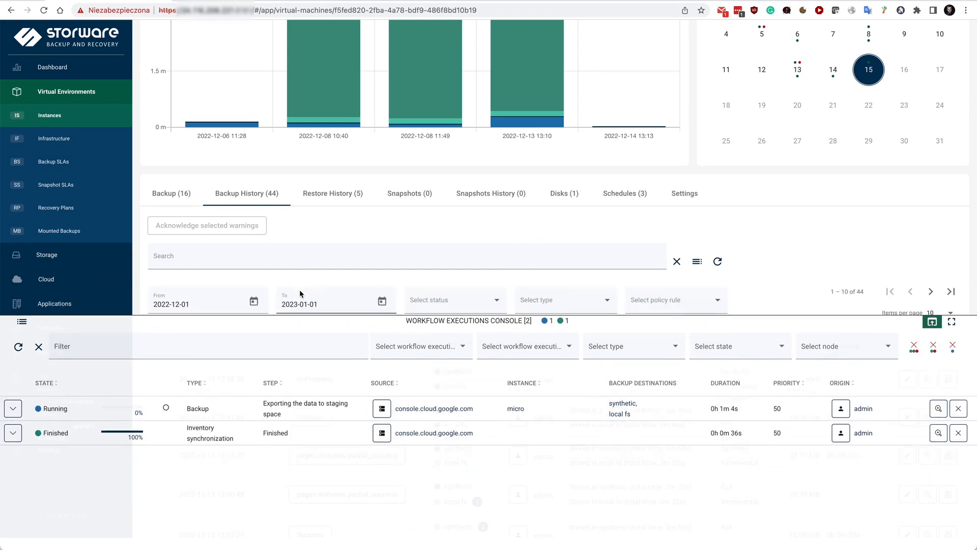
left_click(299, 289)
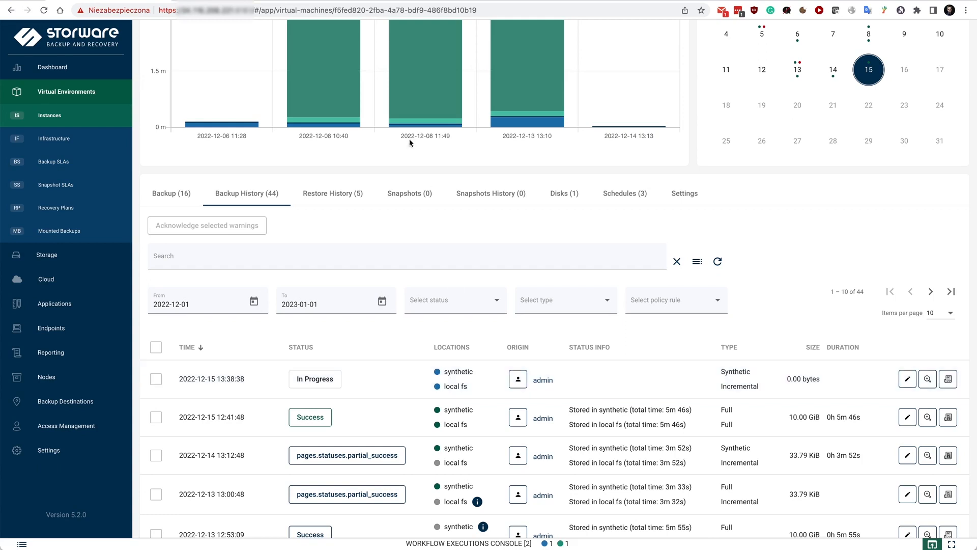
Step: Review the micro instance's restore history, snapshots, snapshots history and disks
left_click(333, 195)
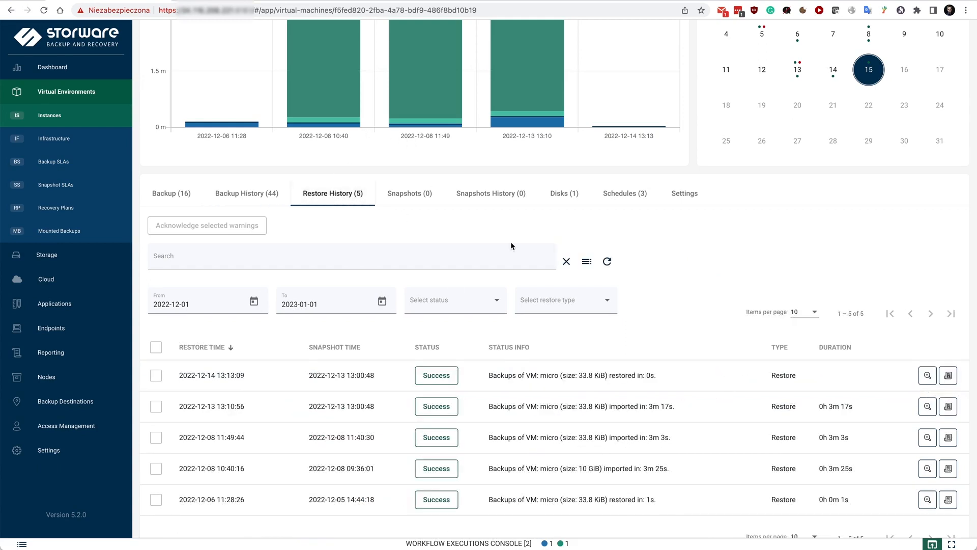
left_click(408, 199)
left_click(461, 473)
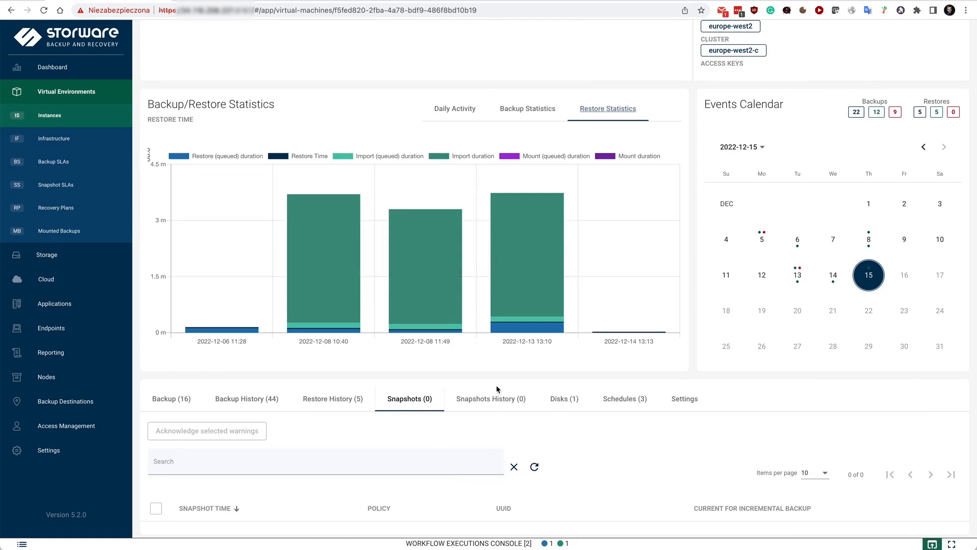
left_click(491, 398)
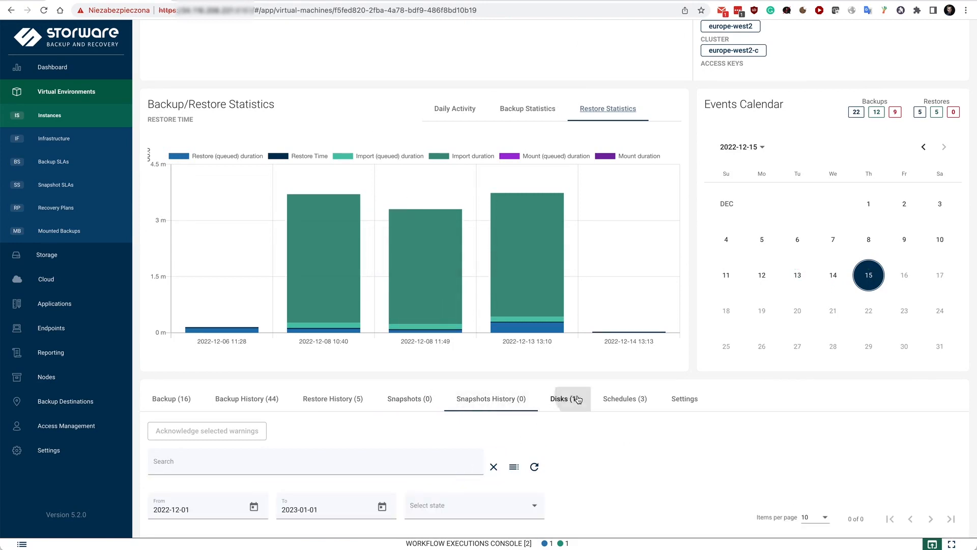
left_click(570, 398)
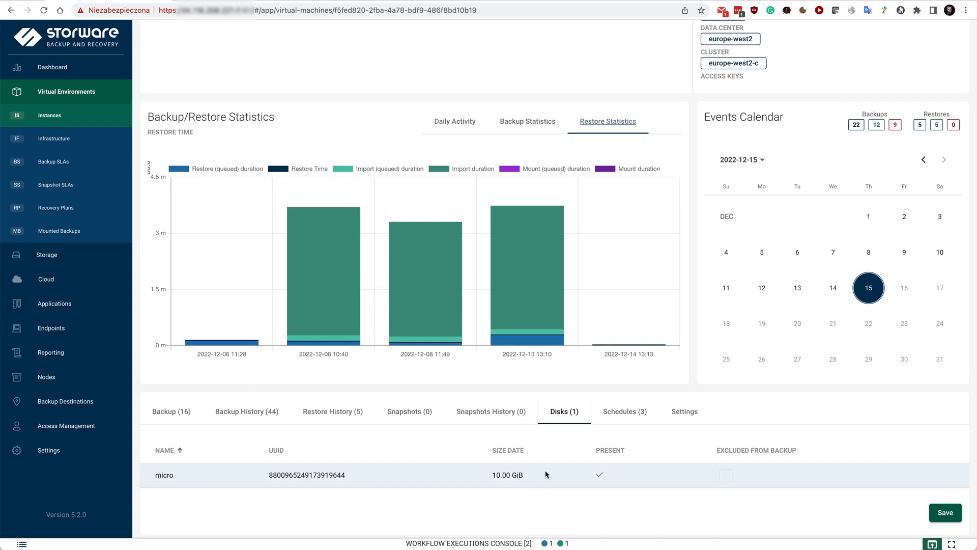
Step: Examine the micro instance's schedules and the backup policy listed in its details
left_click(638, 411)
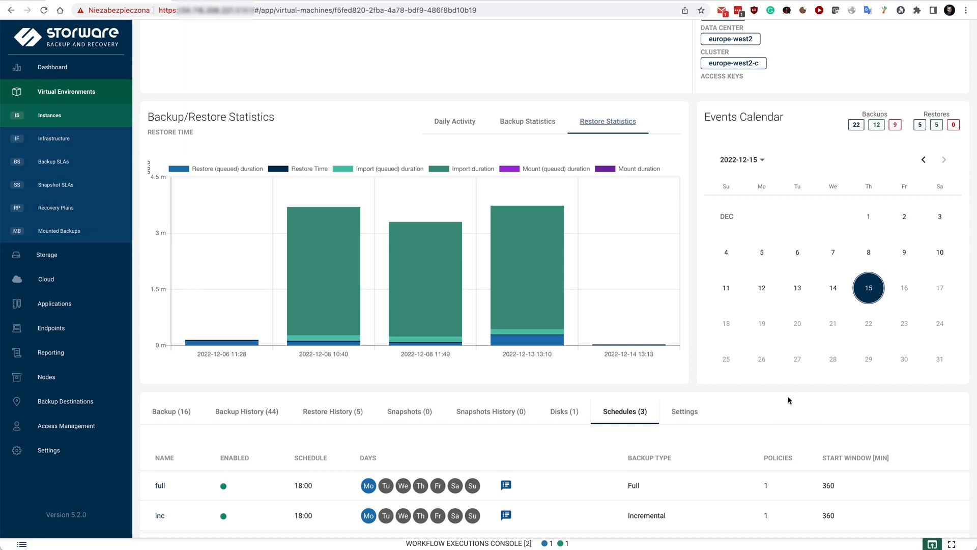
scroll(788, 401, "up", 5)
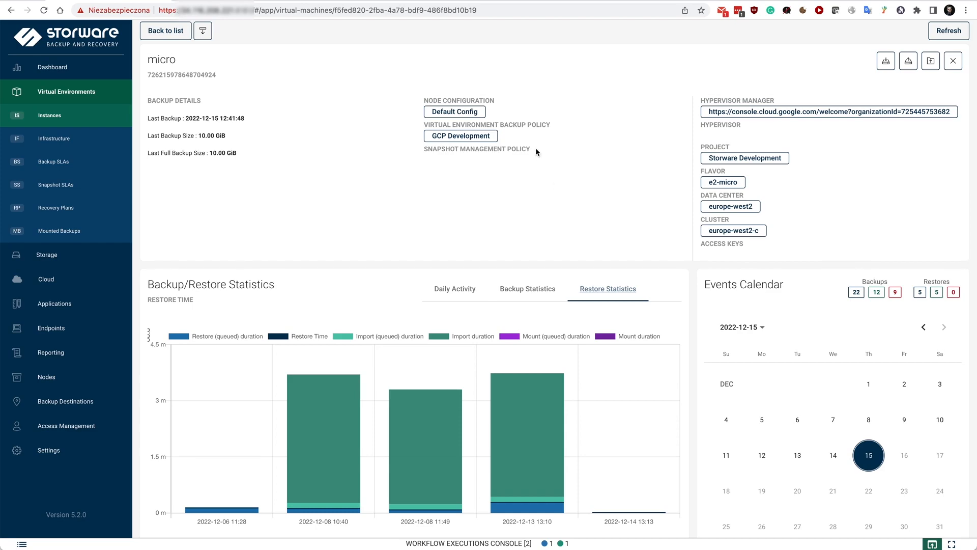
left_click_drag(542, 123, 491, 123)
left_click(634, 154)
scroll(634, 154, "down", 5)
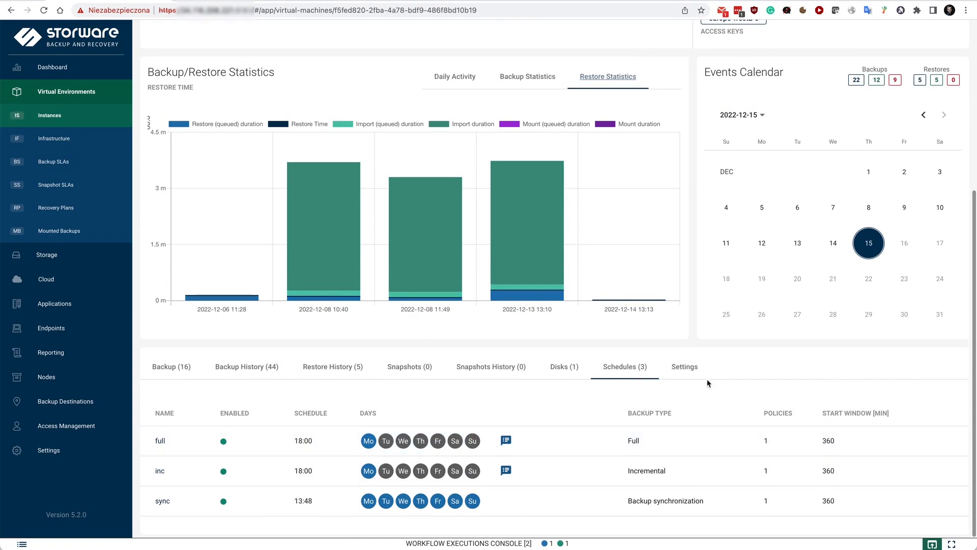
Step: Inspect the micro instance's general settings and its available export/import modes, leaving the mode selection as it is
left_click(688, 371)
scroll(668, 314, "down", 2)
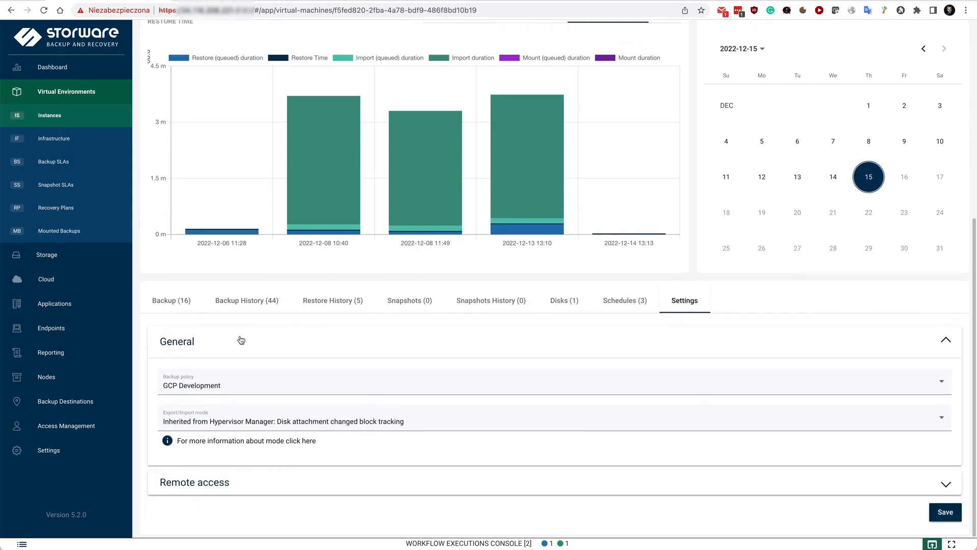
left_click(224, 421)
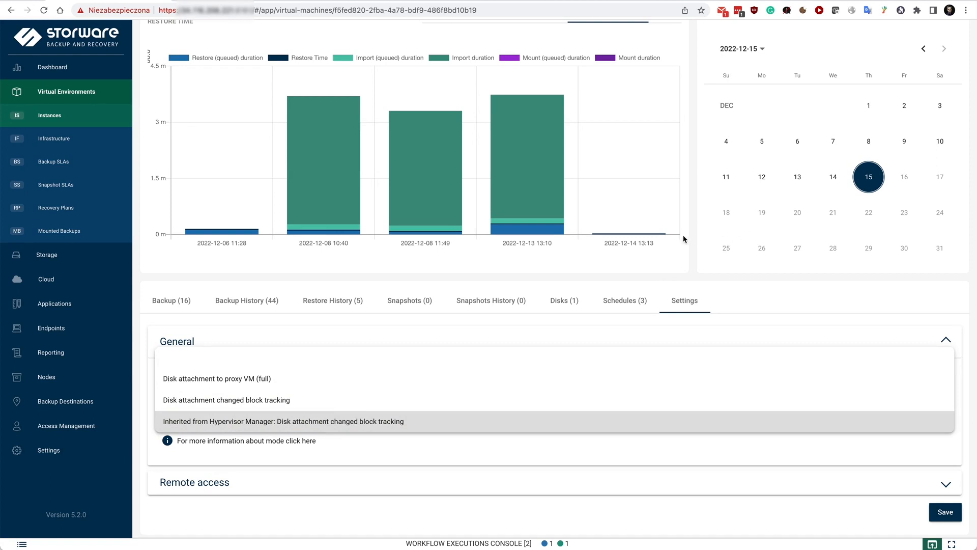
left_click(697, 249)
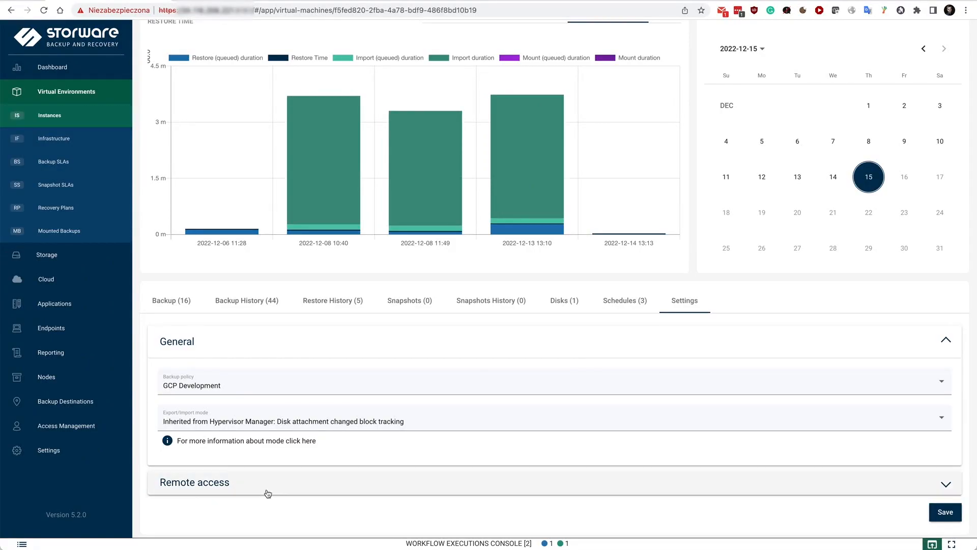
scroll(593, 314, "up", 3)
scroll(592, 314, "up", 4)
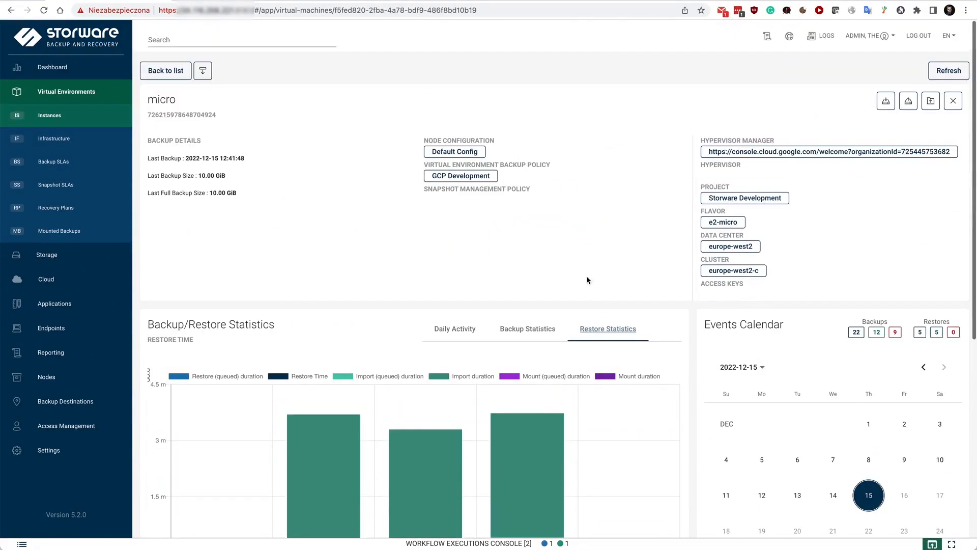
Step: Open the GCP Development policy from the Virtual Environments backup SLAs and examine its auto-assignment mode and include and exclude rules
left_click(41, 159)
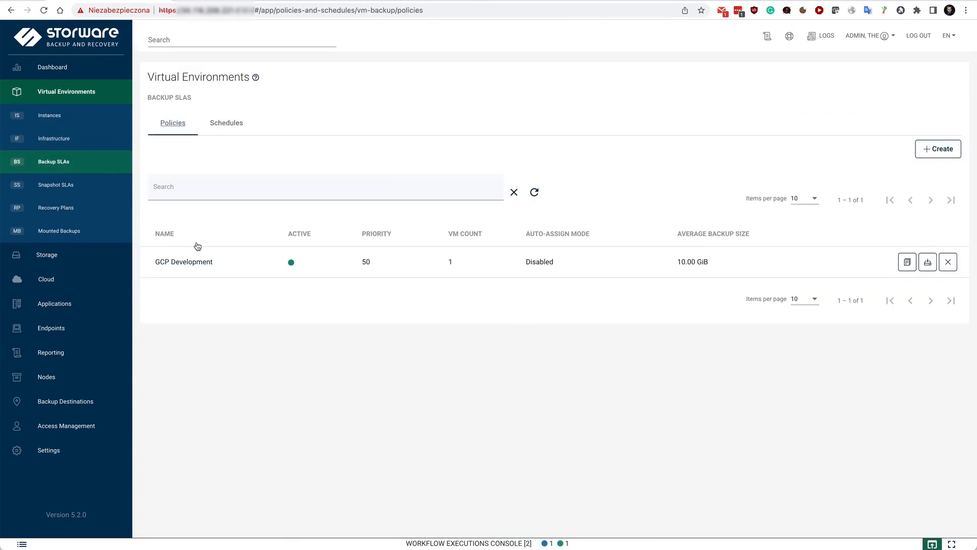
left_click(173, 263)
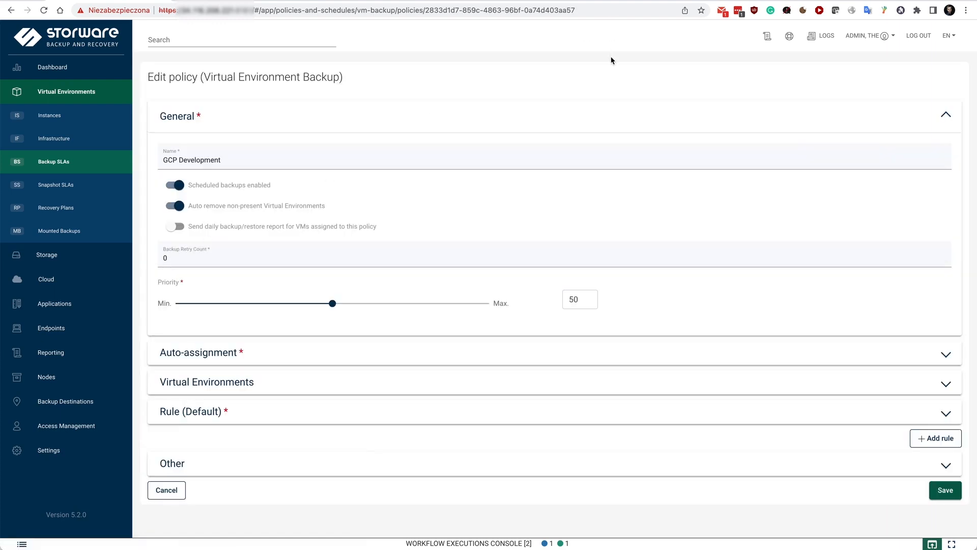
left_click(209, 351)
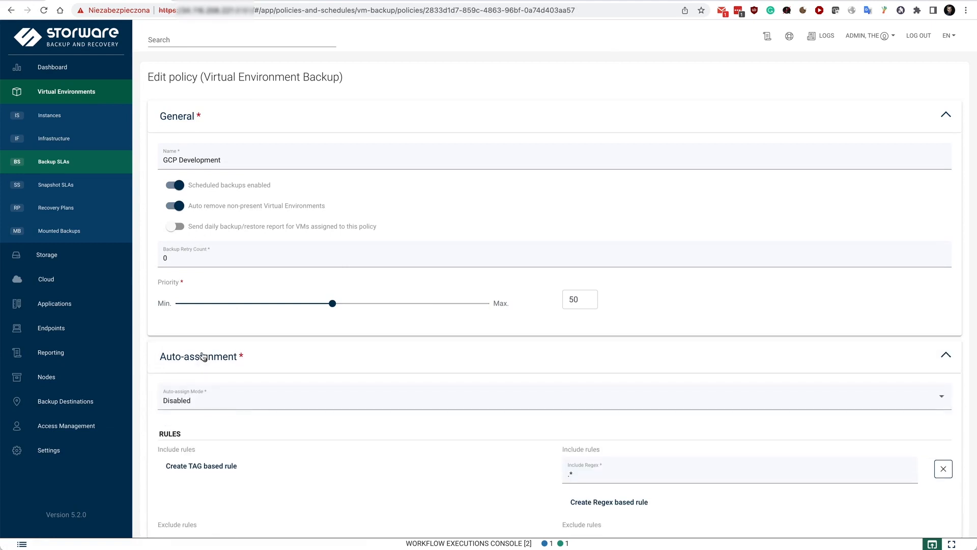
scroll(549, 87, "down", 5)
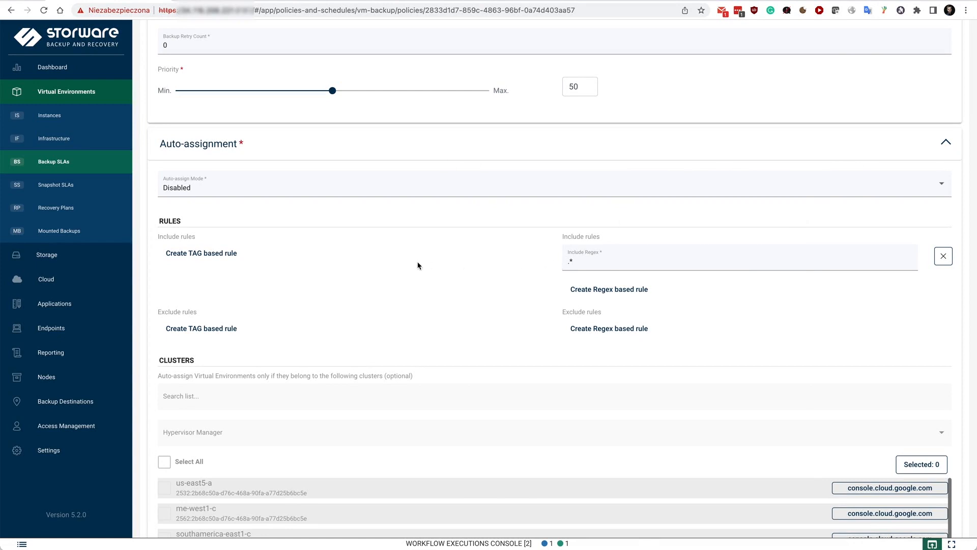
mouse_move(602, 257)
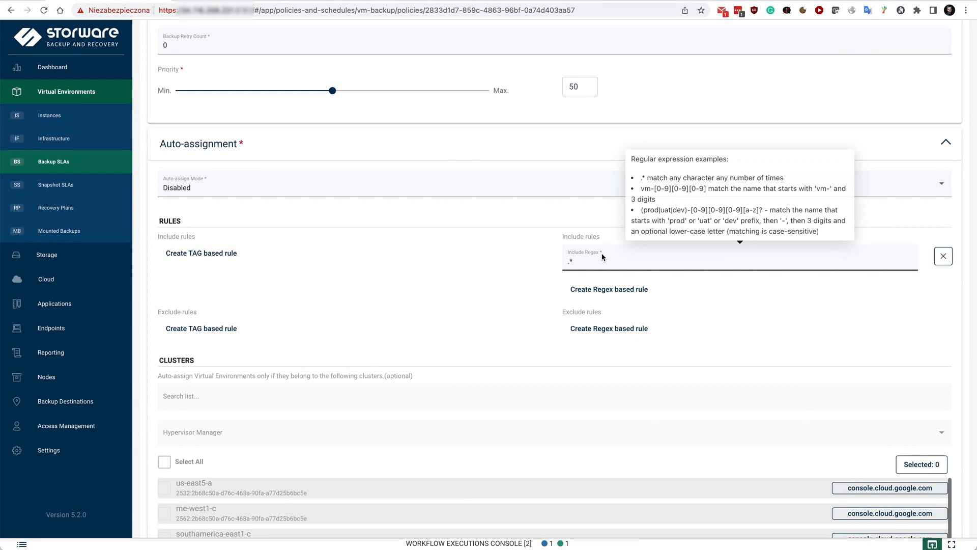
Step: Examine the clusters and projects offered for auto-assignment in the GCP Development policy
scroll(406, 290, "down", 6)
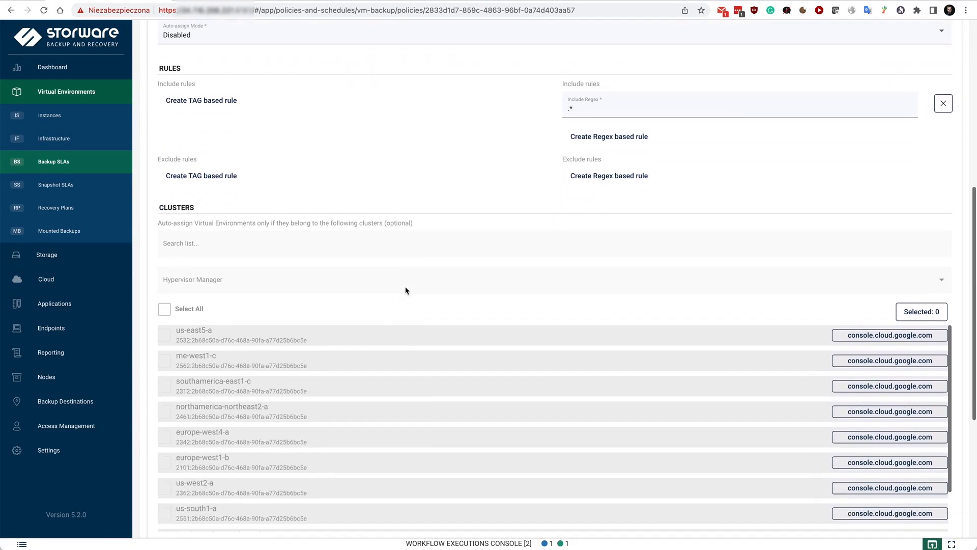
scroll(405, 290, "down", 2)
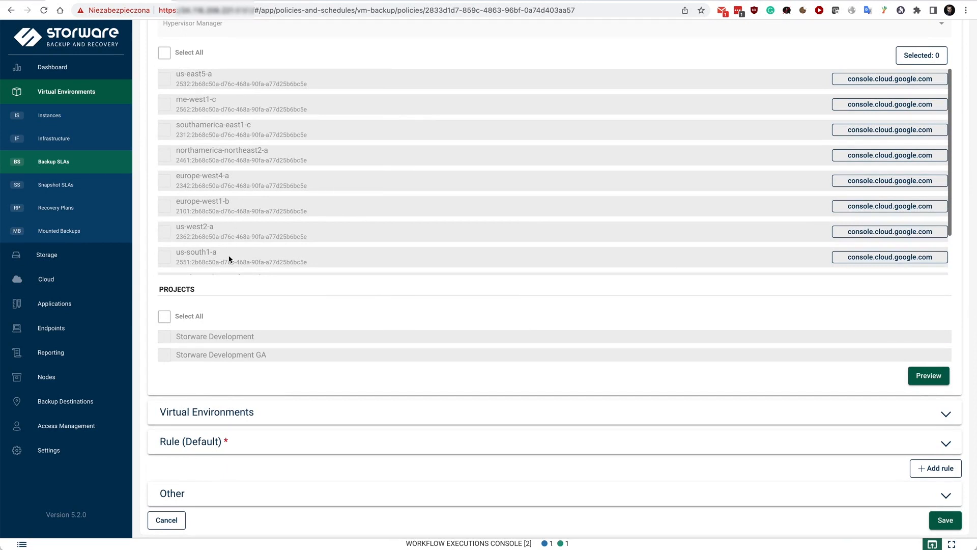
scroll(229, 260, "up", 6)
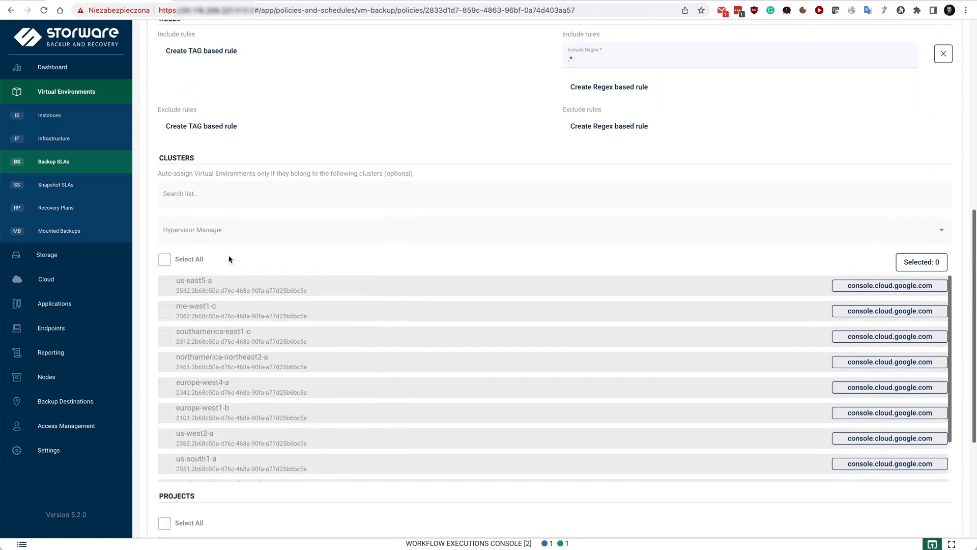
scroll(304, 237, "down", 5)
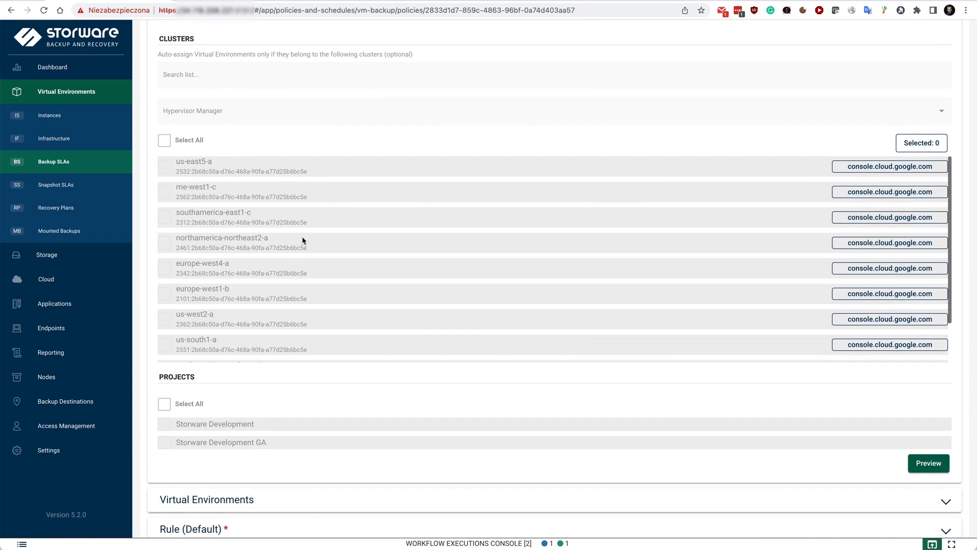
scroll(302, 238, "up", 2)
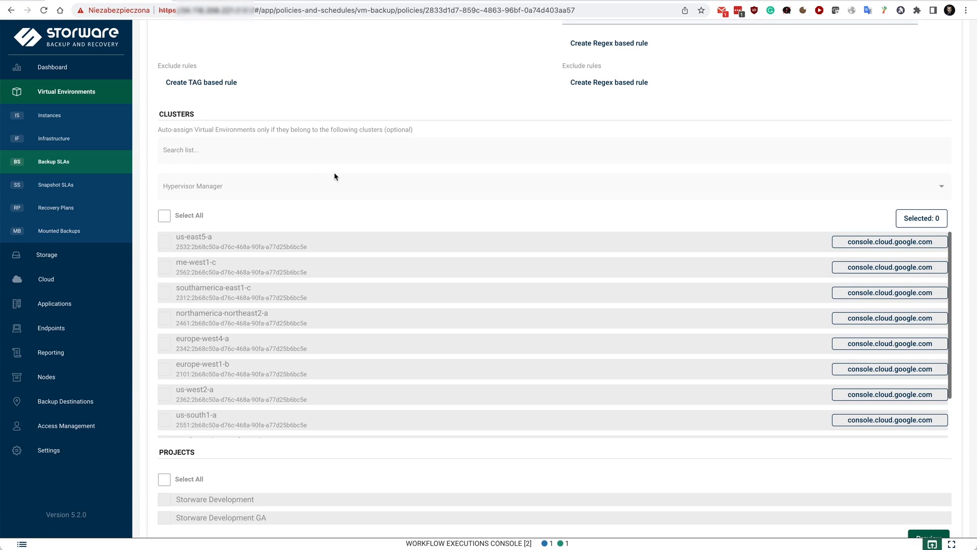
scroll(334, 172, "down", 3)
Step: Review the policy's virtual environments list, then check the micro backup's progress in the workflow executions console and close the console
left_click(285, 410)
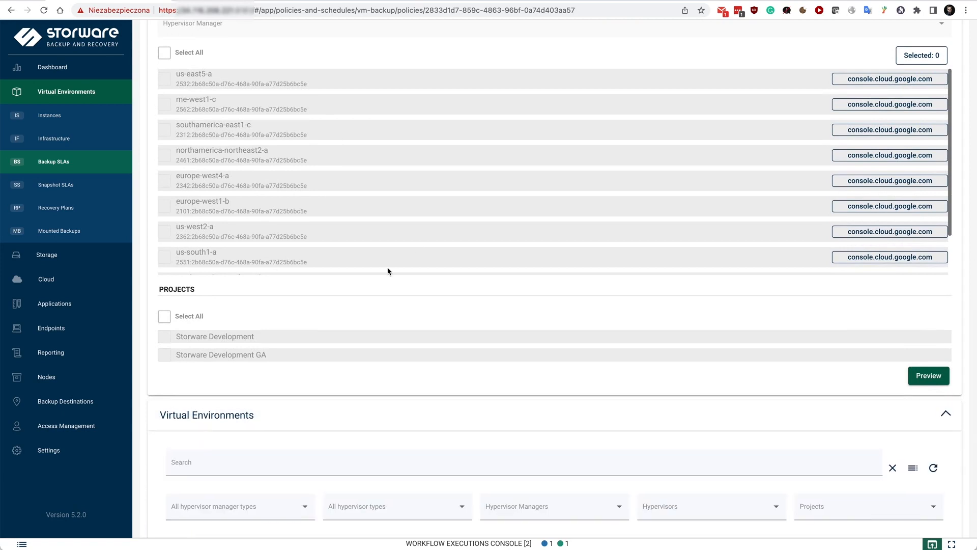
scroll(416, 246, "down", 2)
scroll(393, 411, "down", 3)
scroll(394, 413, "down", 2)
scroll(503, 386, "down", 1)
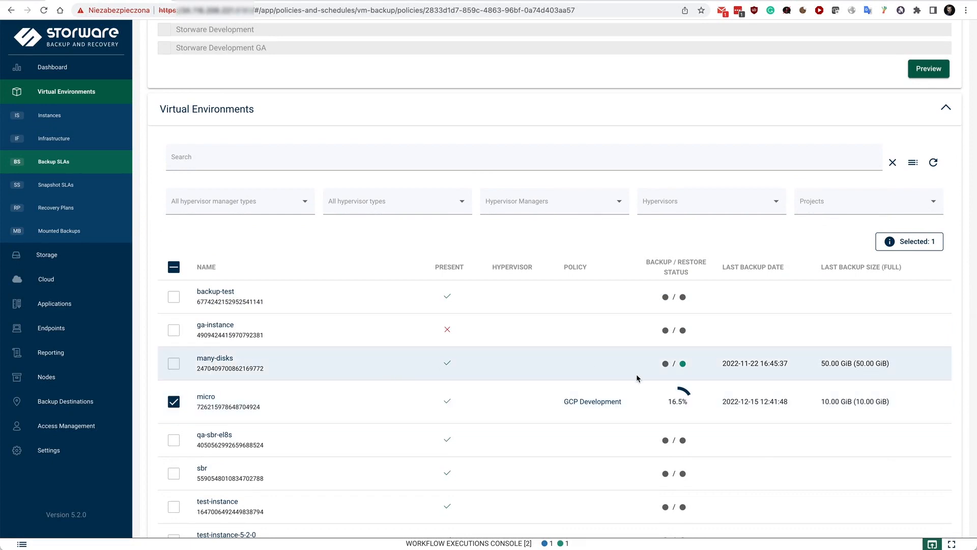
left_click(555, 542)
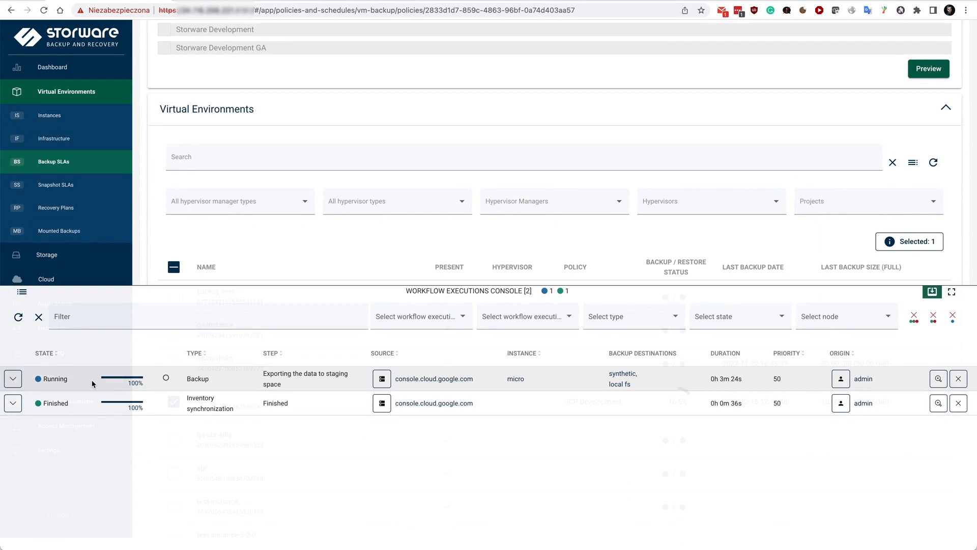
left_click(222, 292)
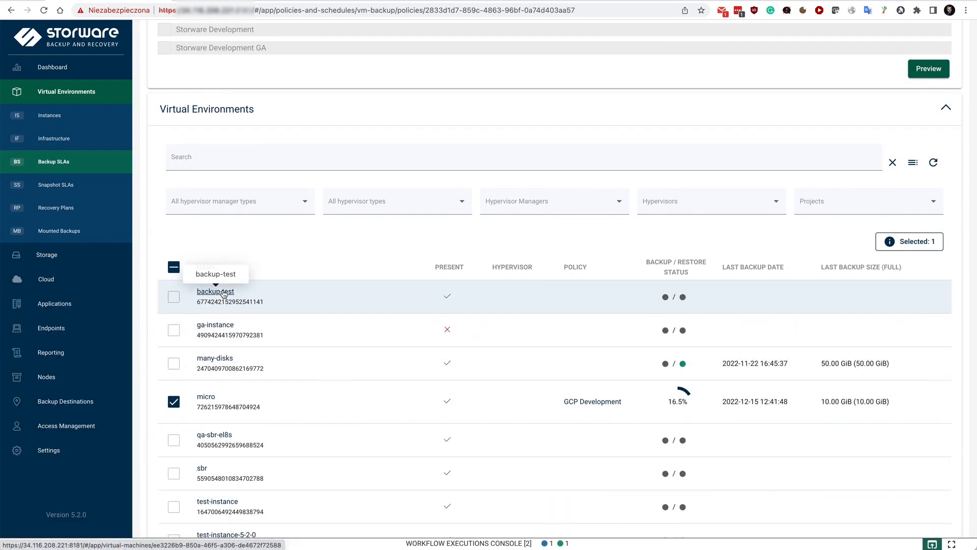
Step: Examine the policy's default rule, including its primary and secondary backup destinations, retention settings and schedules
scroll(344, 383, "down", 4)
left_click(236, 474)
scroll(285, 448, "down", 6)
scroll(592, 182, "down", 2)
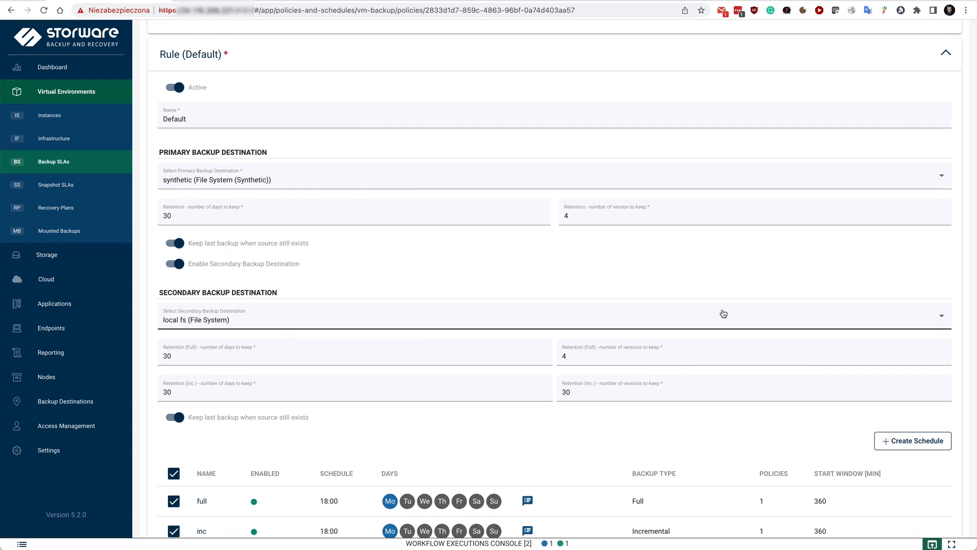
scroll(723, 312, "down", 3)
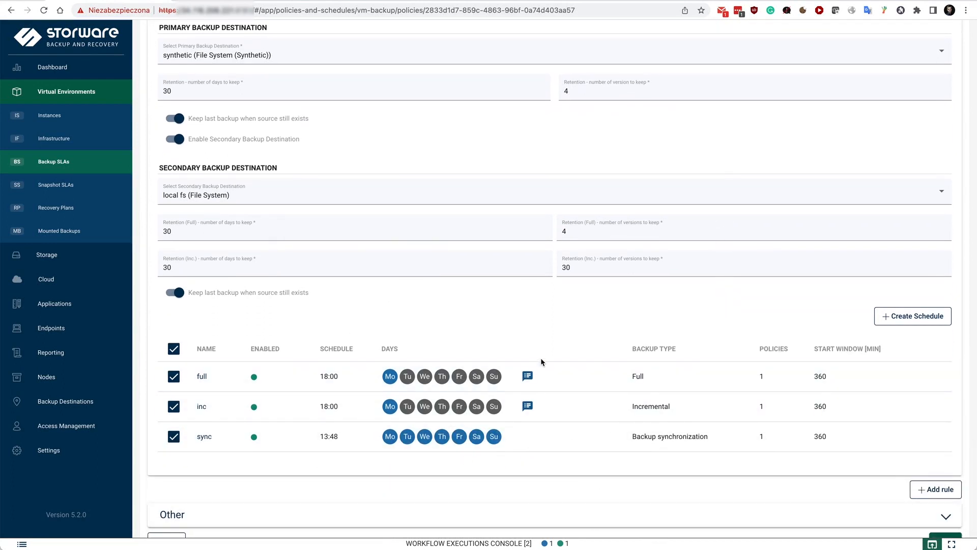
Step: Expand the micro backup task in the workflow executions console and inspect its export, store and cleanup subtasks
left_click(305, 541)
left_click(13, 380)
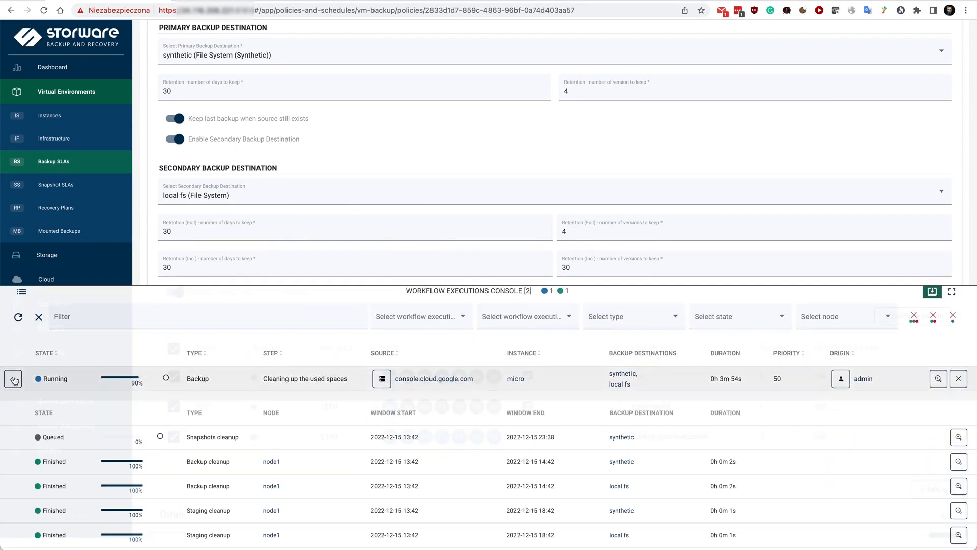
scroll(98, 523, "down", 2)
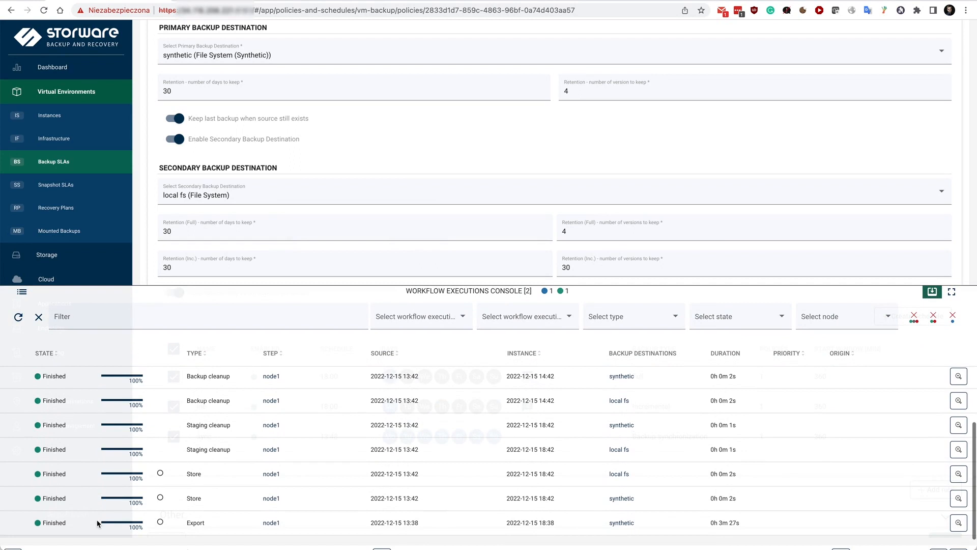
scroll(192, 457, "up", 1)
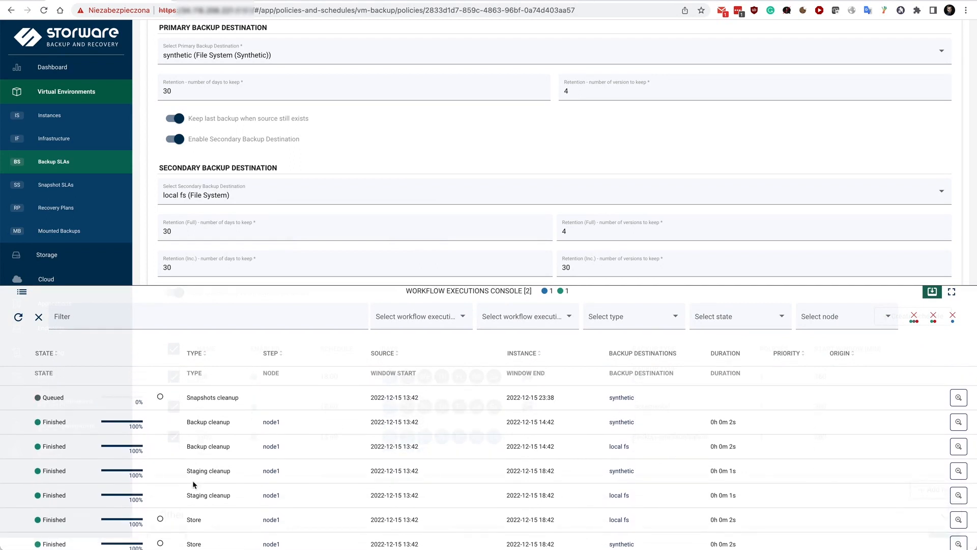
scroll(121, 392, "up", 1)
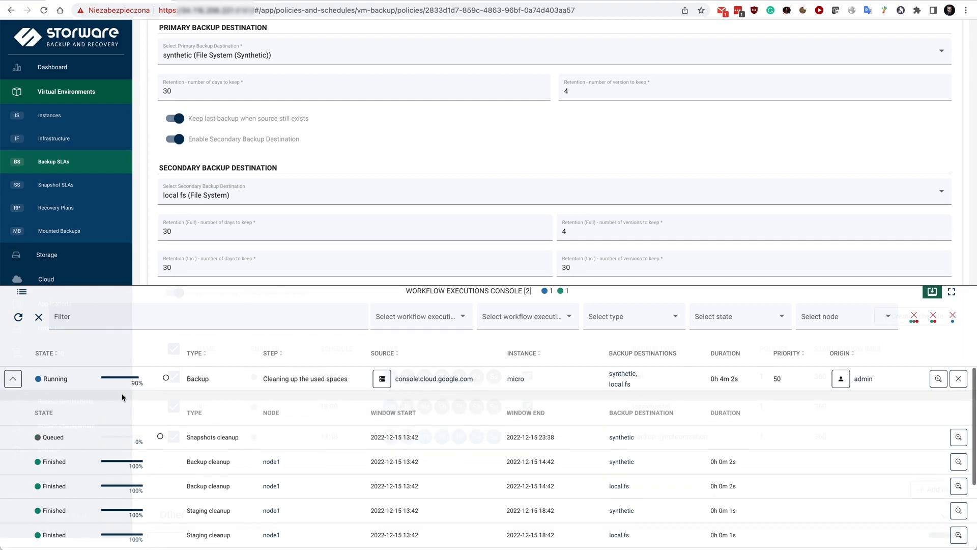
Step: Collapse the micro backup's subtasks, close the workflow console and review the GCP Development rule's full, inc and sync schedules
left_click(10, 380)
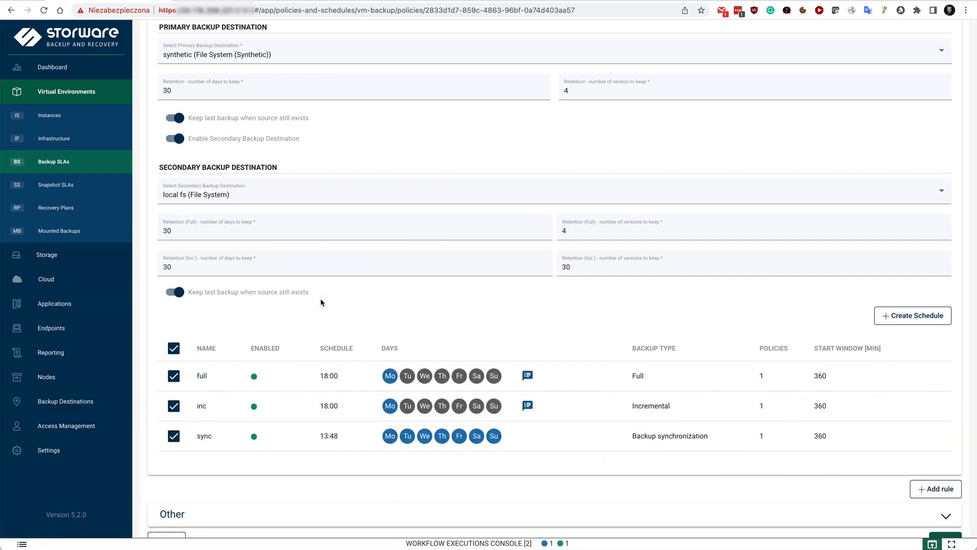
scroll(321, 302, "down", 1)
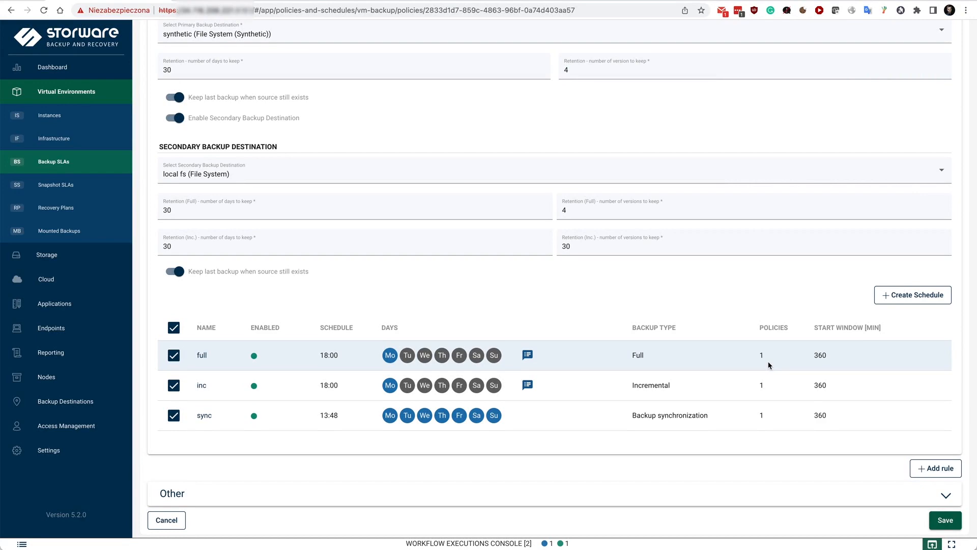
scroll(768, 365, "up", 10)
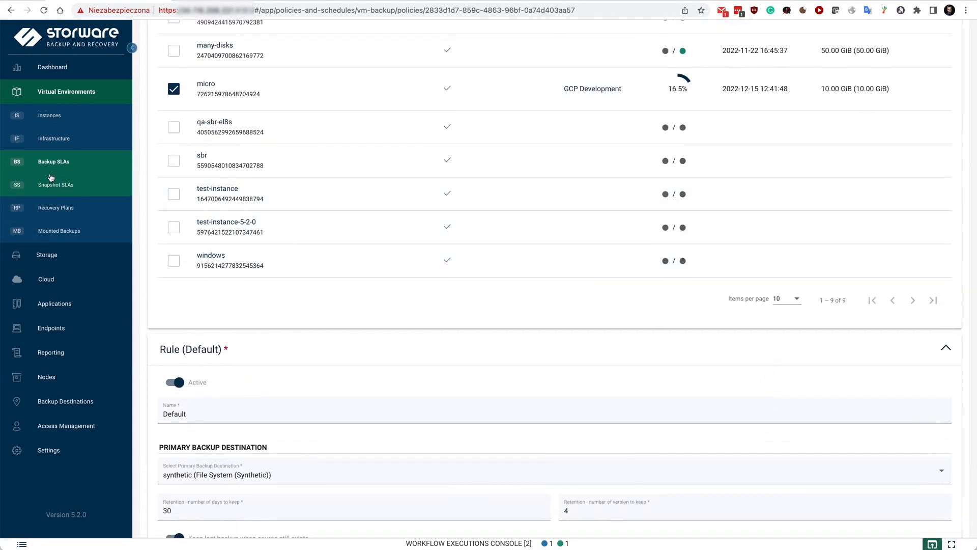
Step: Return to the virtual environment instances, check the micro backup in the workflow executions console, and refresh the list to inspect micro's last backup size
left_click(41, 135)
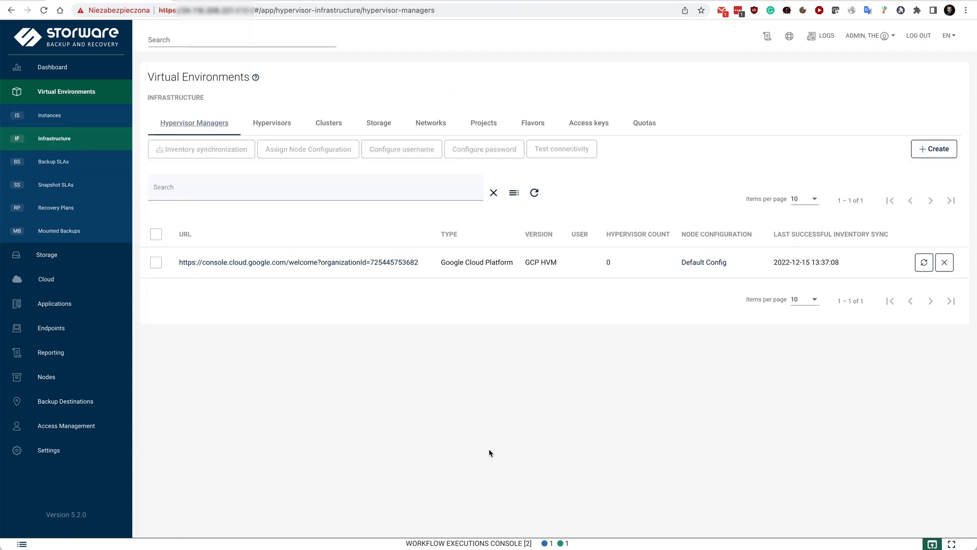
left_click(41, 116)
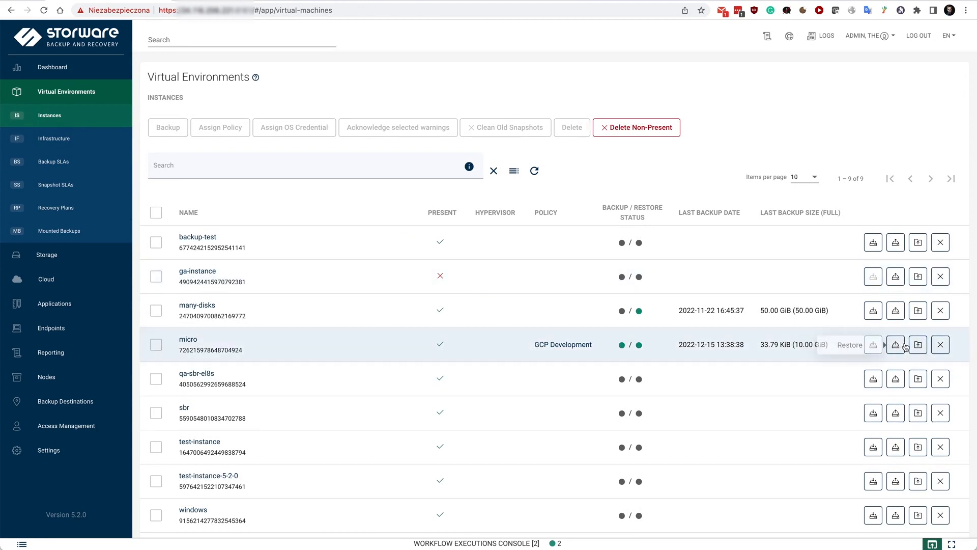
left_click(566, 544)
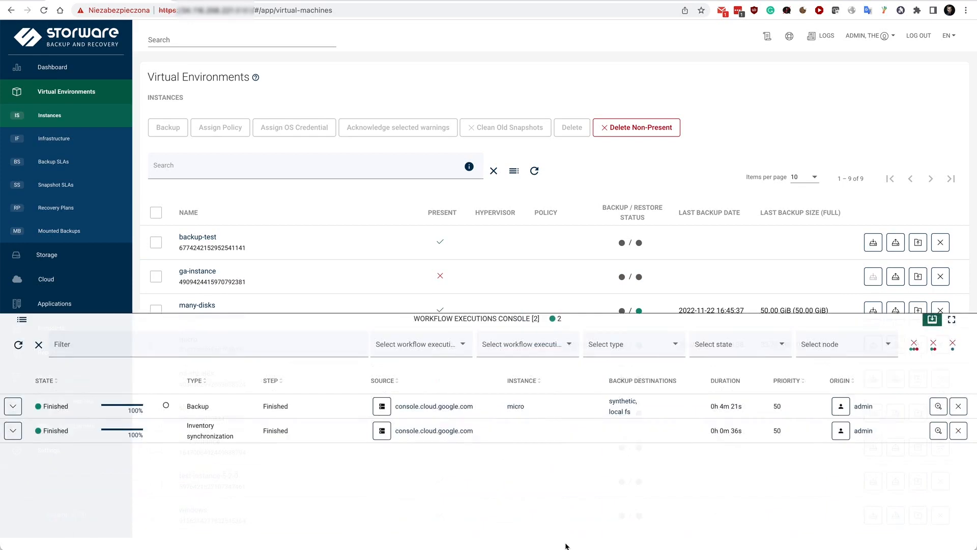
left_click(359, 289)
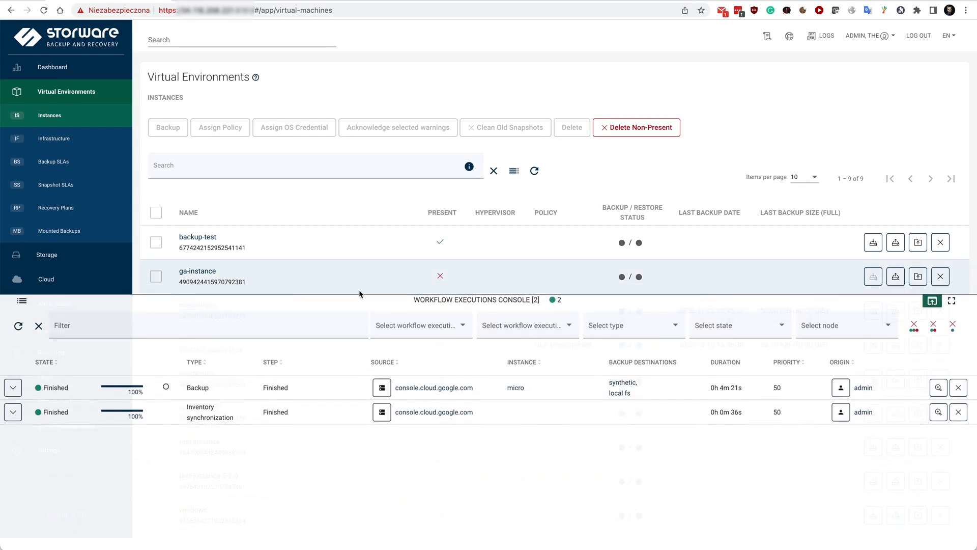
left_click(534, 171)
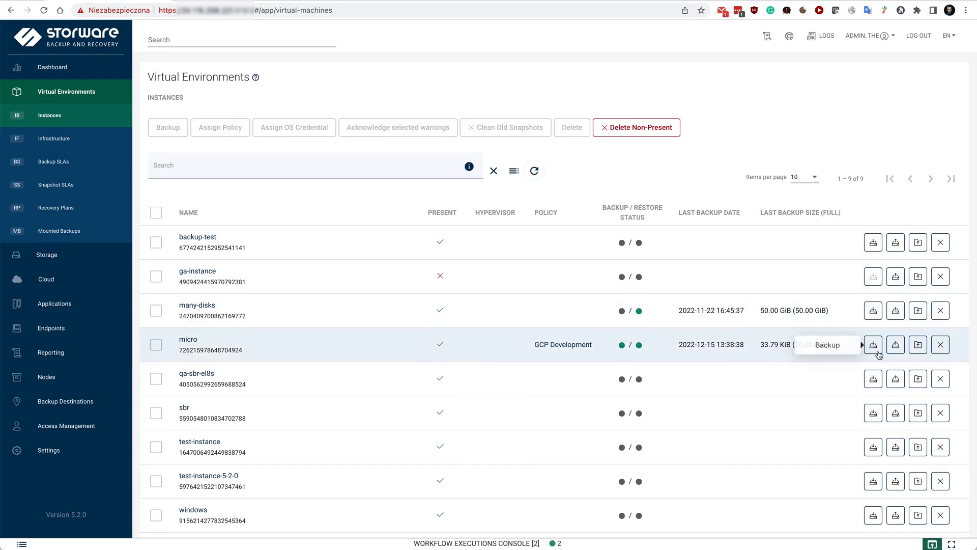
double_click(766, 344)
left_click(781, 347)
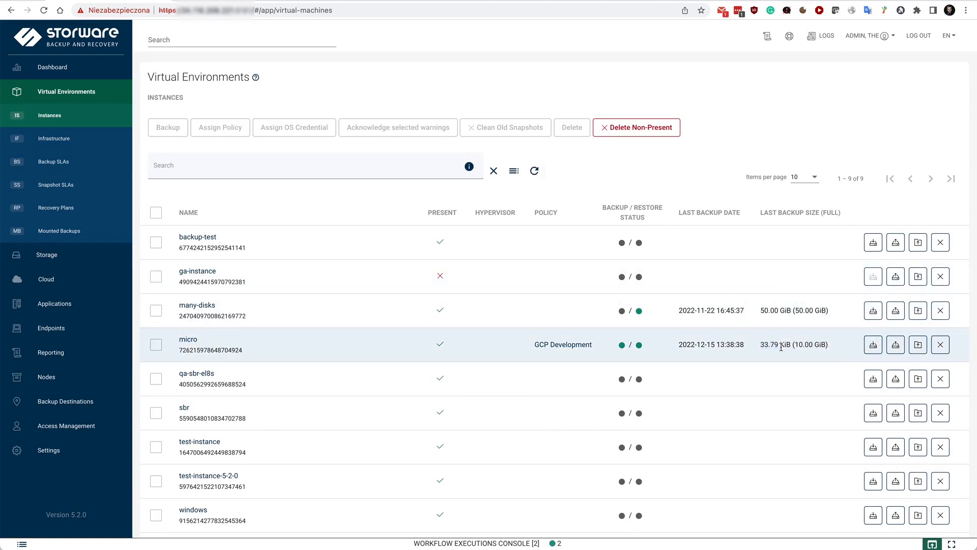
Step: Set up a restore of the micro instance, changing the restored virtual environment's name to micro-restore1
left_click(899, 349)
left_click(908, 373)
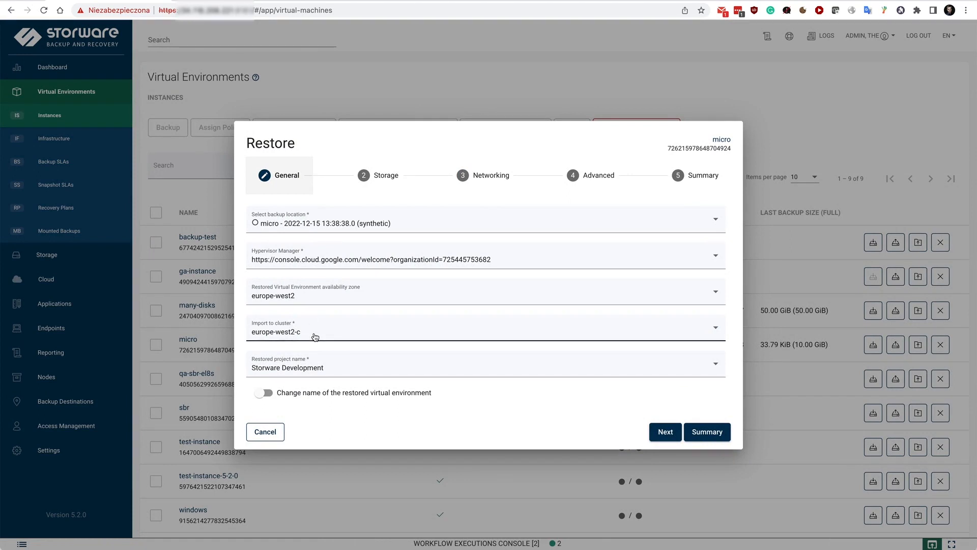
left_click(286, 298)
left_click(286, 298)
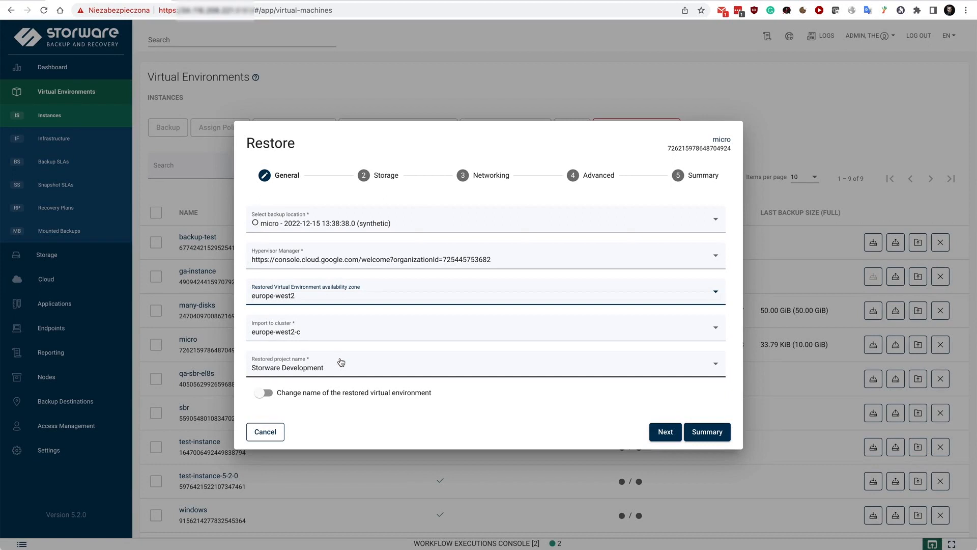
left_click(289, 387)
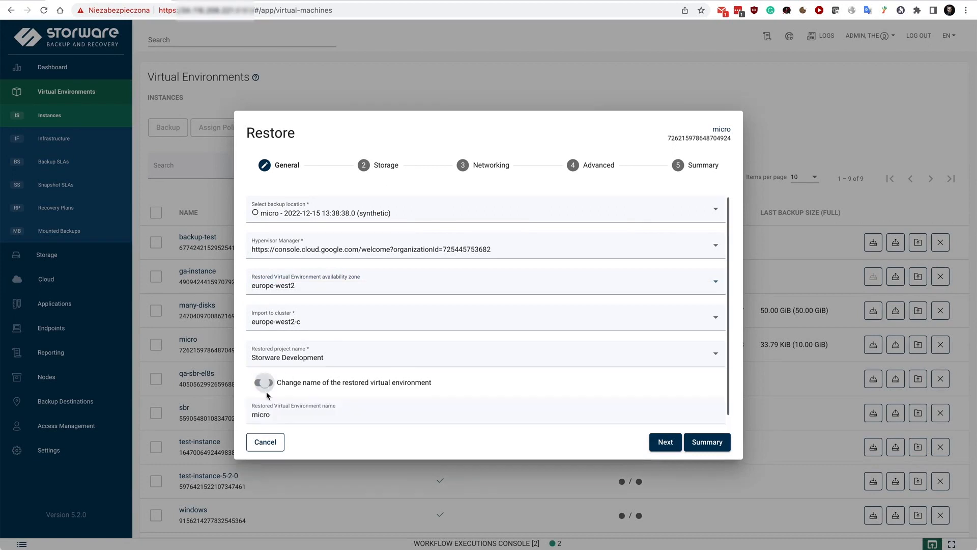
left_click(287, 414)
type("-restore1")
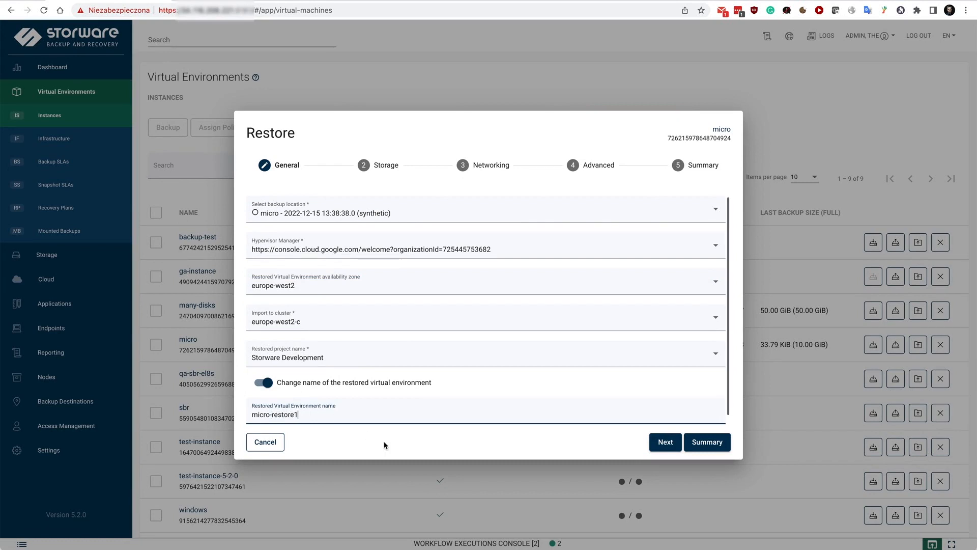
Step: Review the storage, networking and advanced restore settings, keeping the original volume types, and submit the restore
left_click(384, 165)
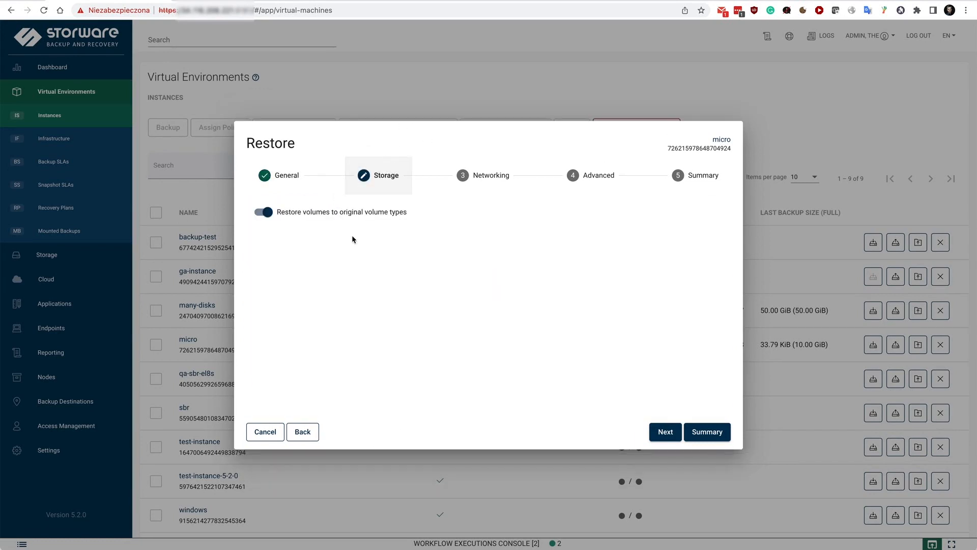
left_click(269, 213)
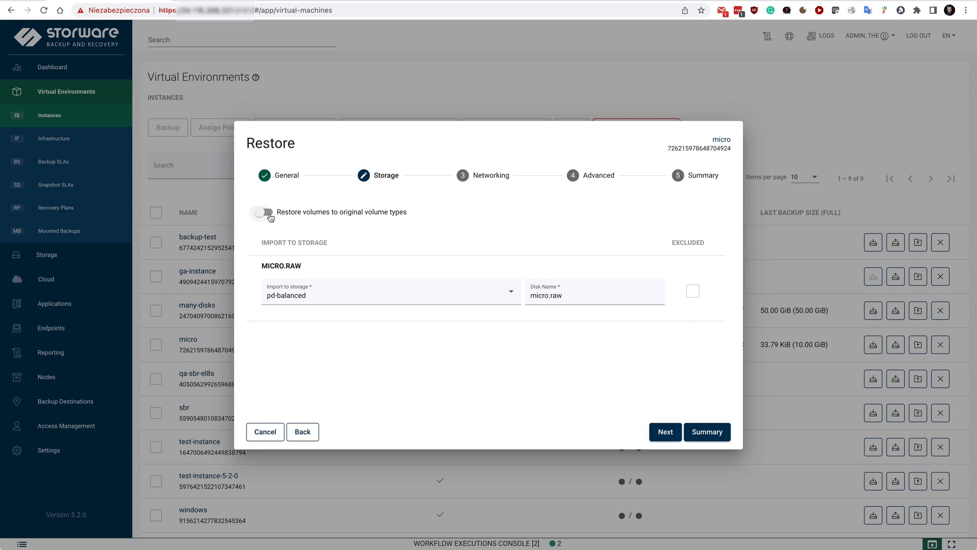
left_click(270, 218)
left_click(476, 175)
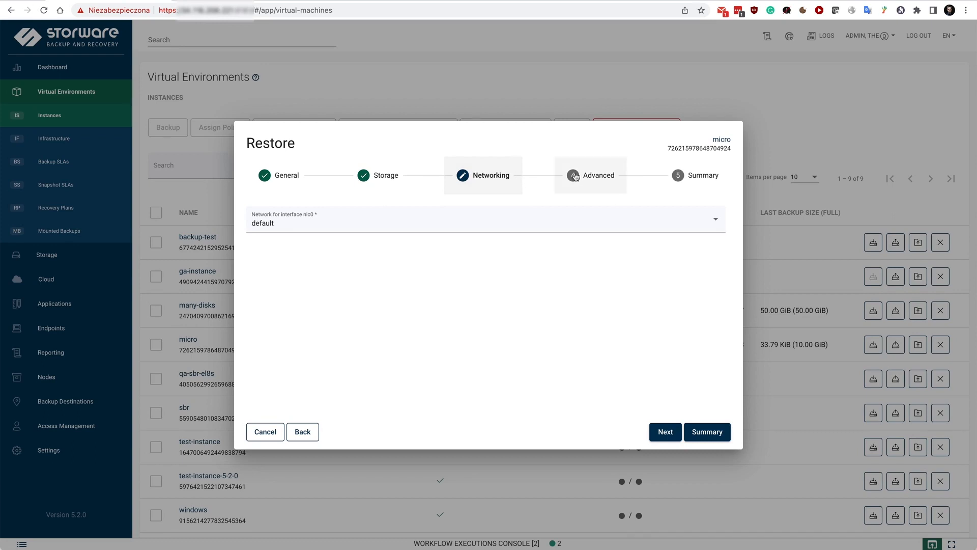
left_click(577, 177)
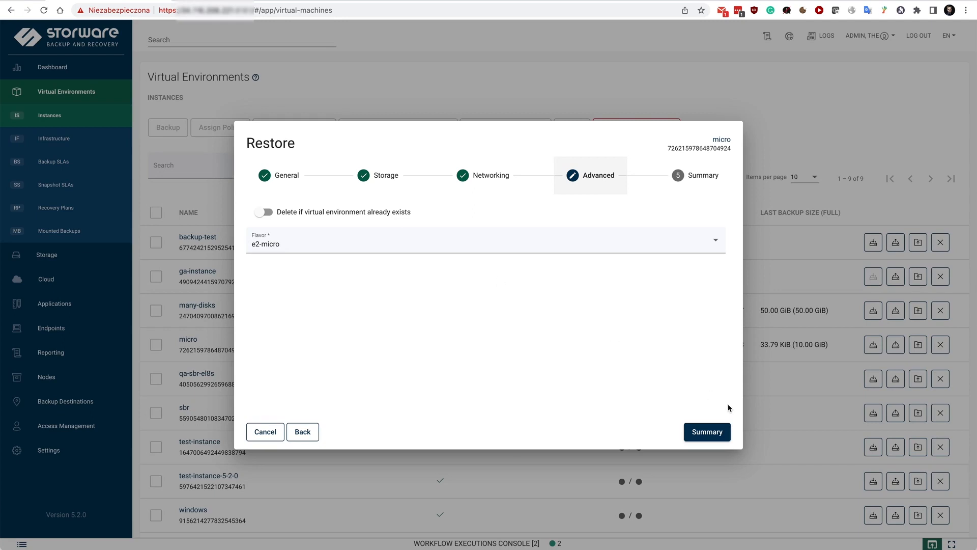
left_click(702, 433)
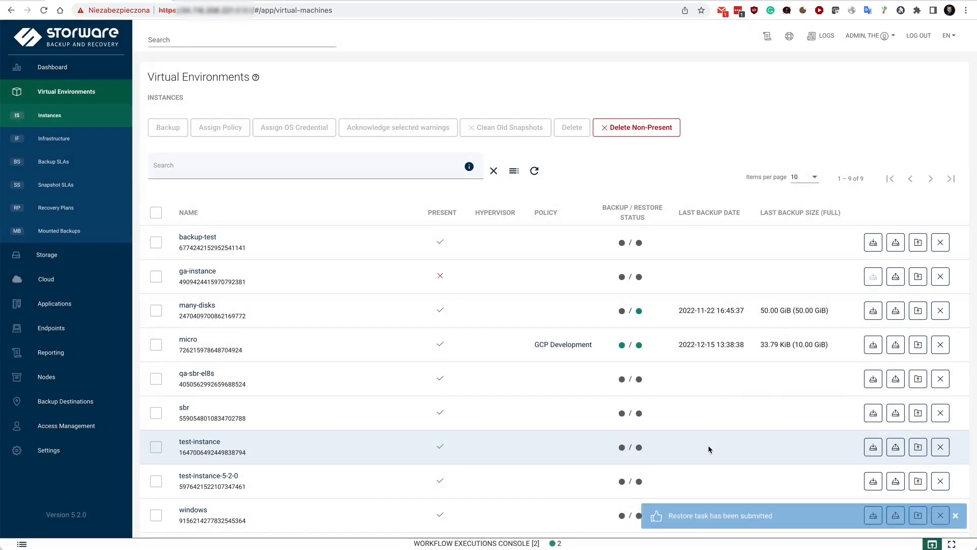
left_click(707, 442)
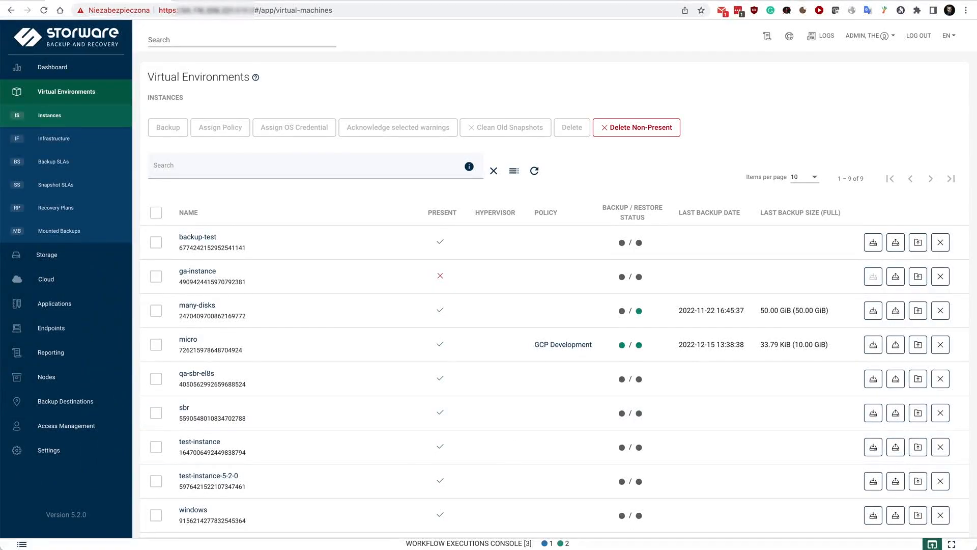
Step: Expand the micro restore task in the workflow executions console, inspect its restore and import subtasks, and collapse it
left_click(487, 540)
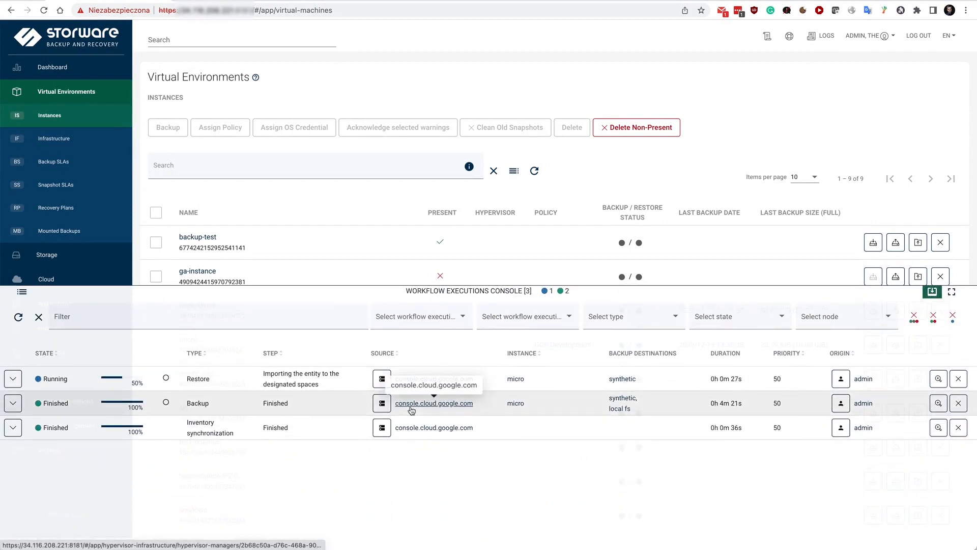
left_click(12, 378)
double_click(197, 461)
double_click(196, 436)
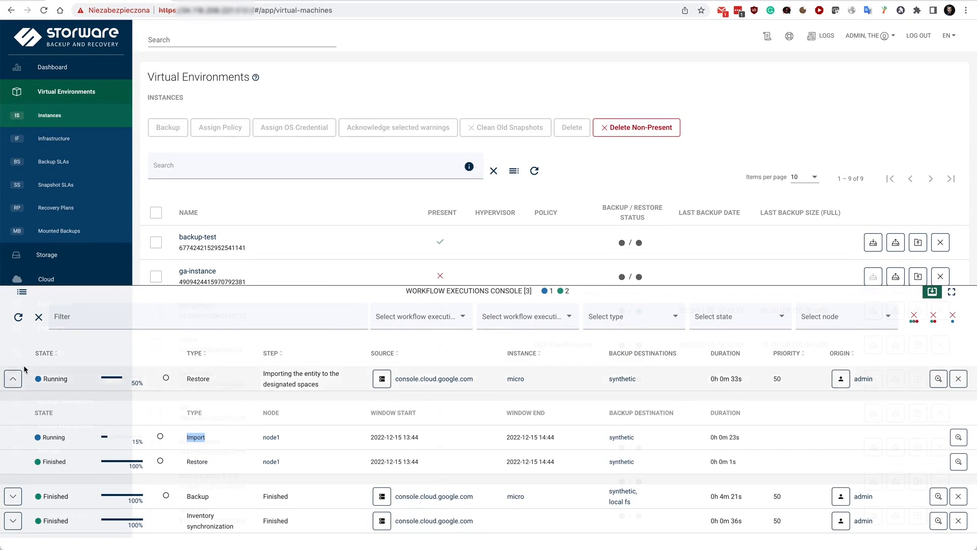
left_click(12, 379)
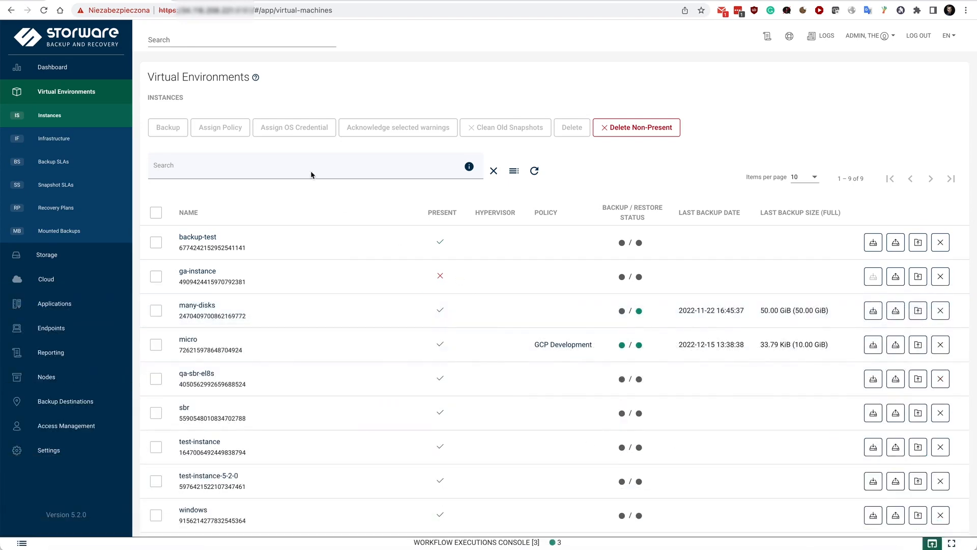
Step: Switch to the Google Cloud console and reopen the Compute Engine virtual machines list to look for the restored instance
left_click(219, 0)
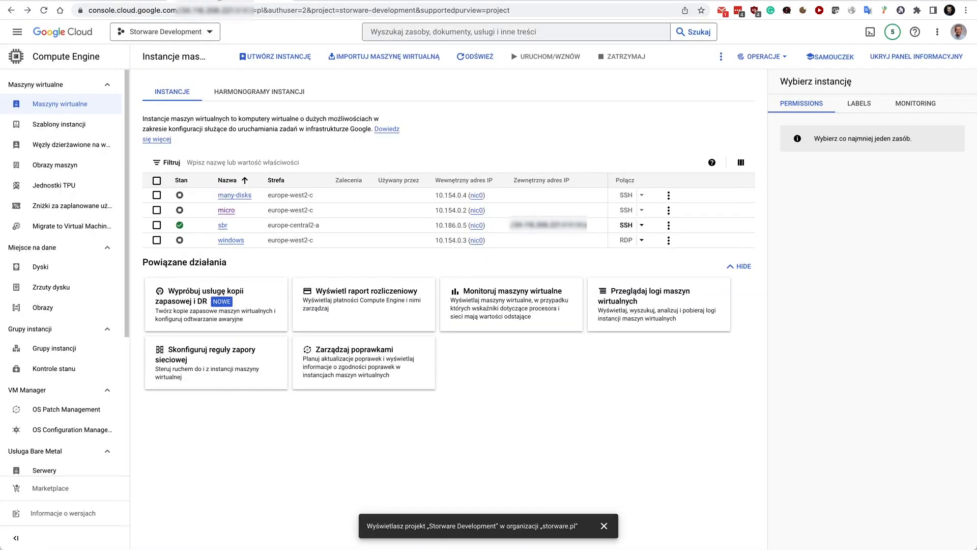
left_click(91, 104)
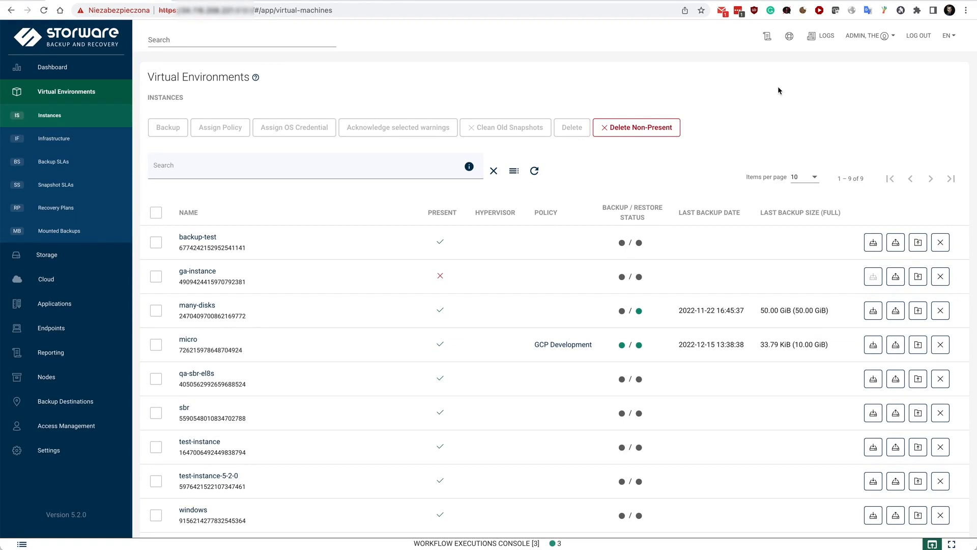
Step: Compare the mount modes for the micro instance's synthetic backup and mount its filesystems automatically on node1
left_click(916, 347)
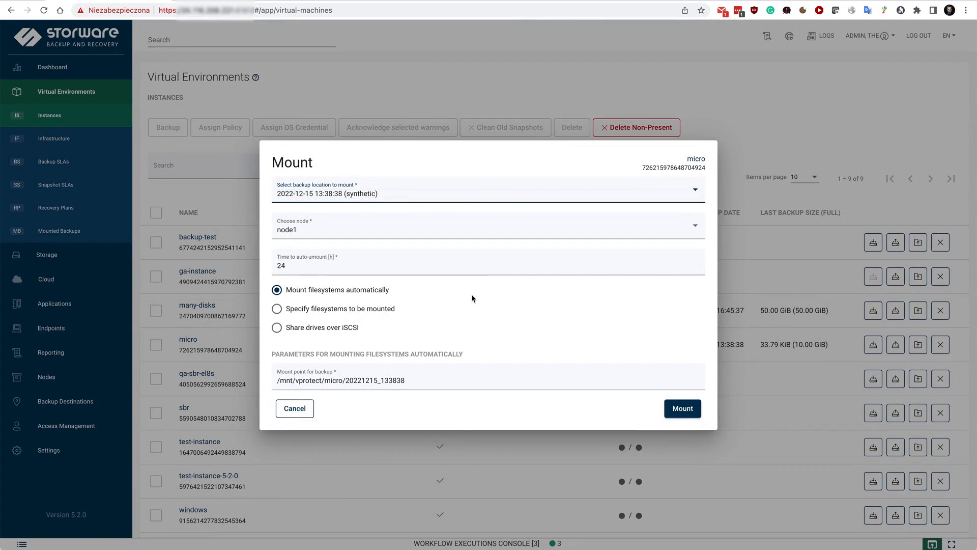
left_click(365, 310)
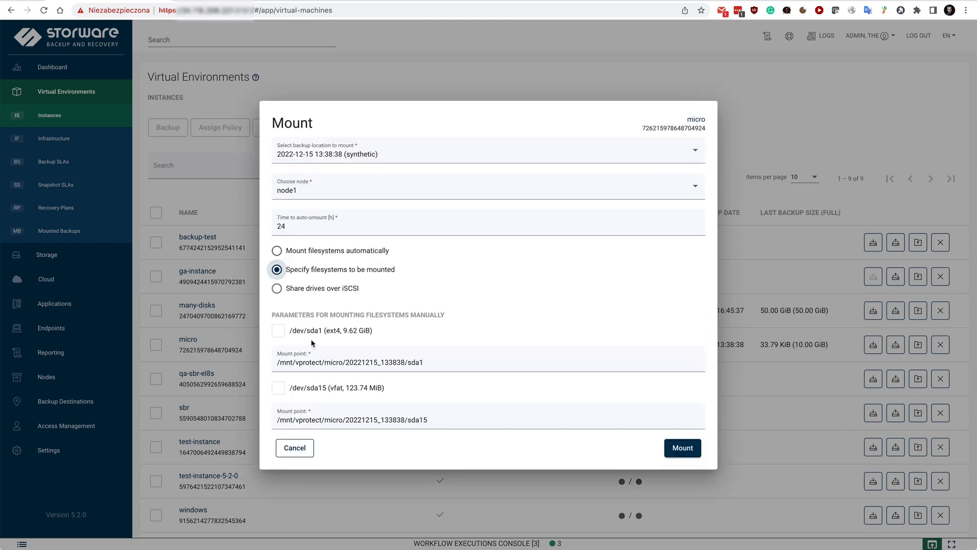
left_click(277, 250)
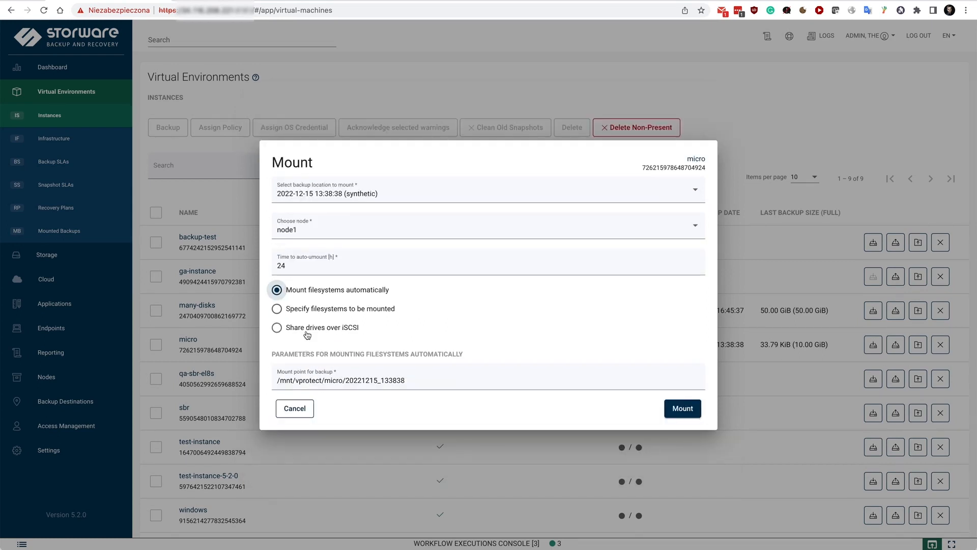
left_click(308, 332)
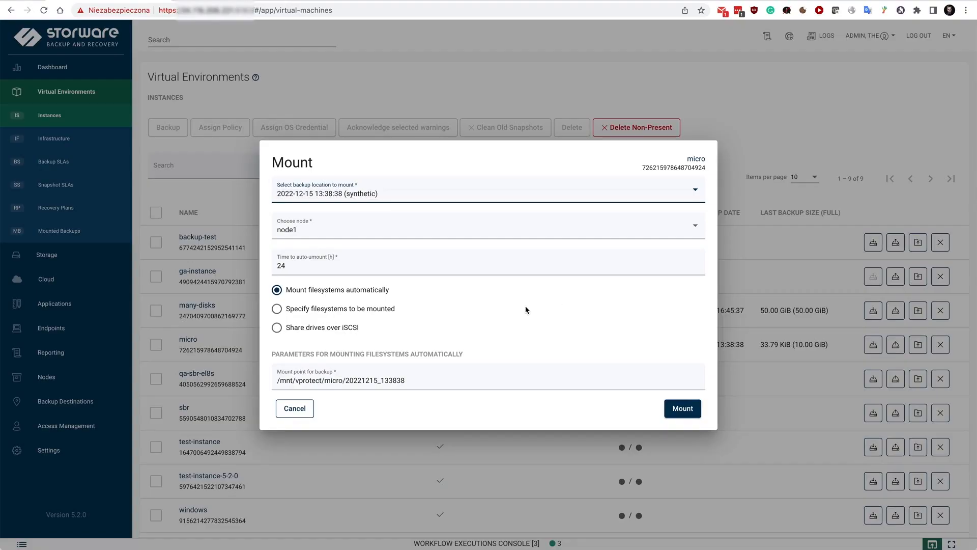
left_click(687, 409)
left_click(680, 409)
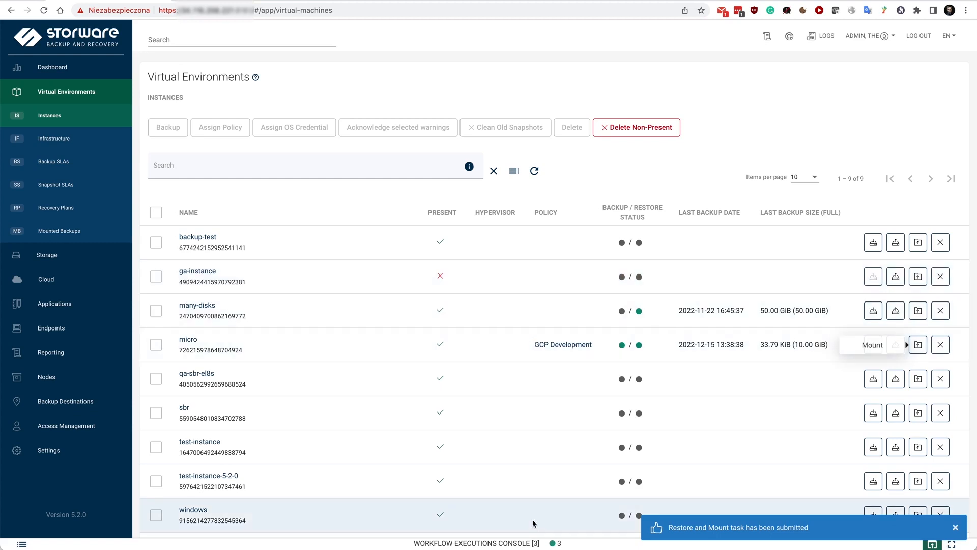
Step: Refresh the workflow executions console, inspect the micro mount task's mount and restore subtasks, and close the console
left_click(528, 543)
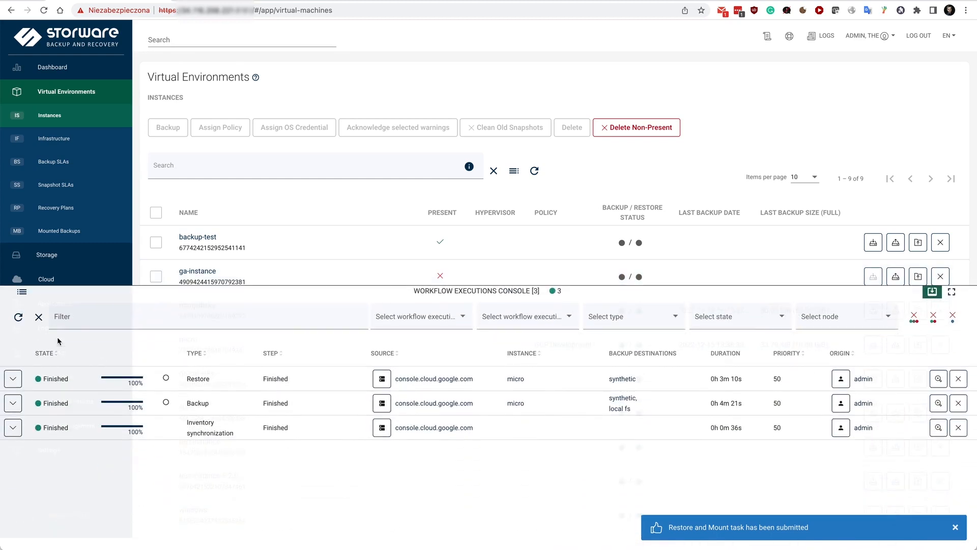
left_click(18, 319)
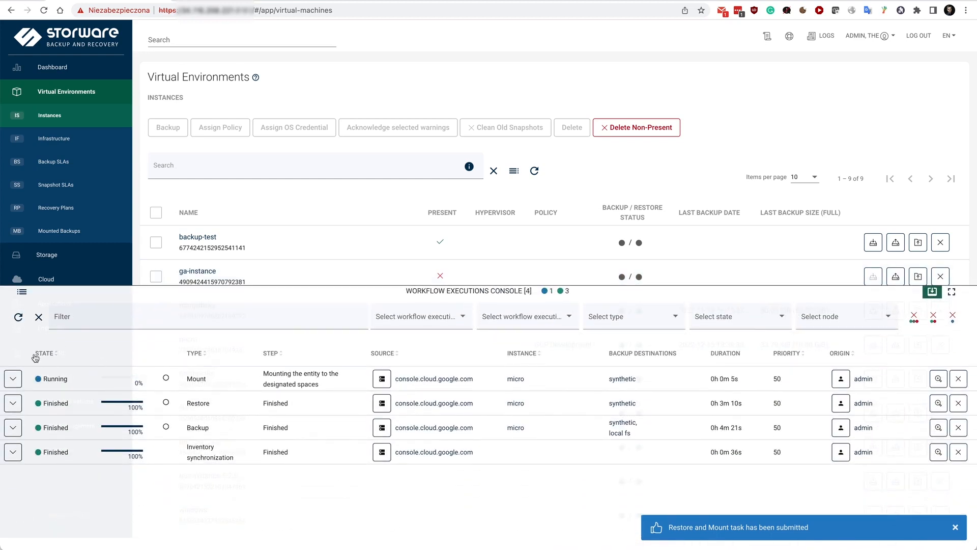
left_click(13, 379)
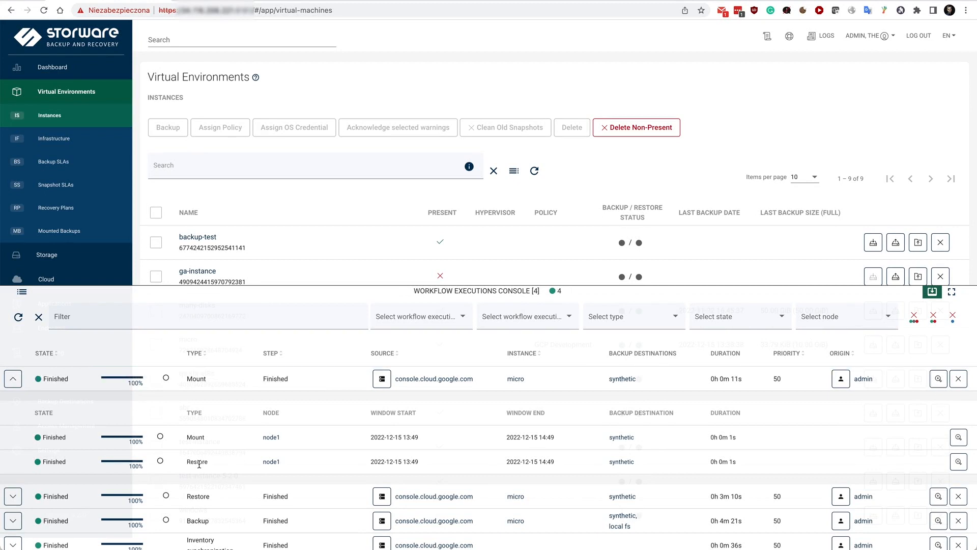
left_click(13, 379)
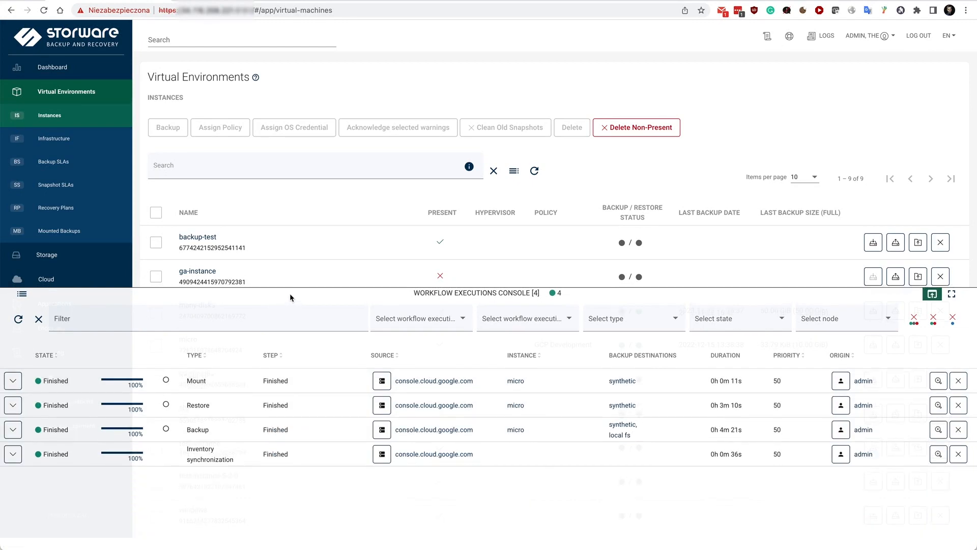
left_click(289, 293)
Step: Open the details of micro's mounted backup and view its mounted file systems
left_click(65, 231)
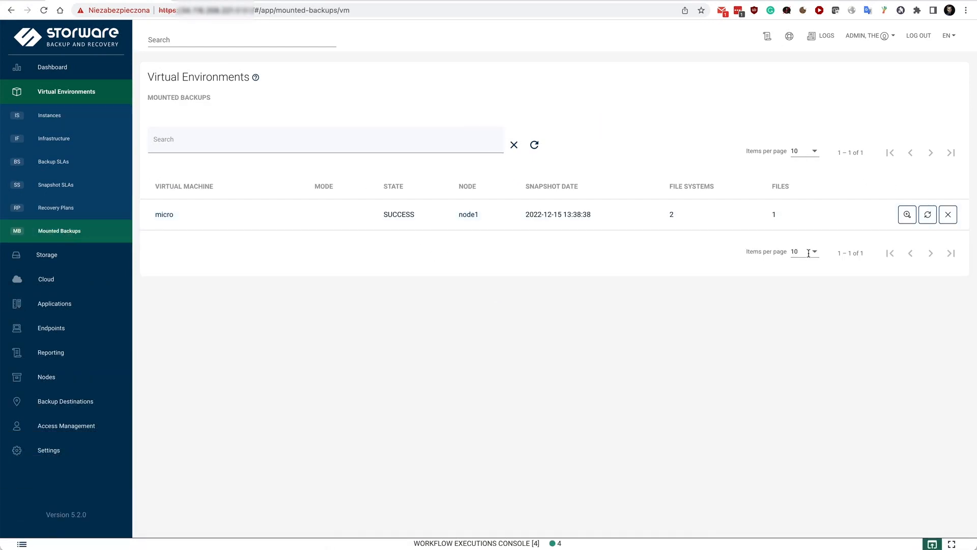
left_click(907, 215)
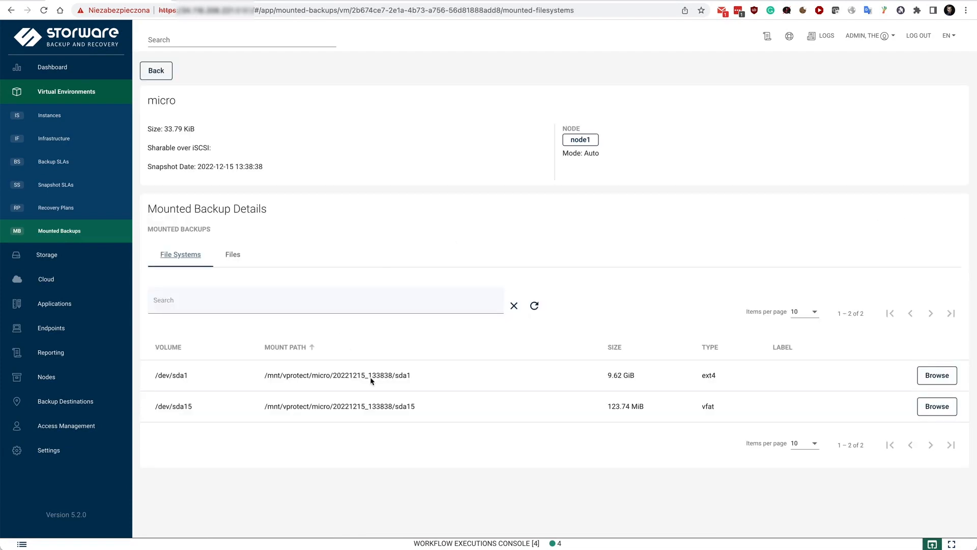
Step: Browse the root directory of the mounted /dev/sda1 volume in micro's backup and close the file listing
left_click(926, 379)
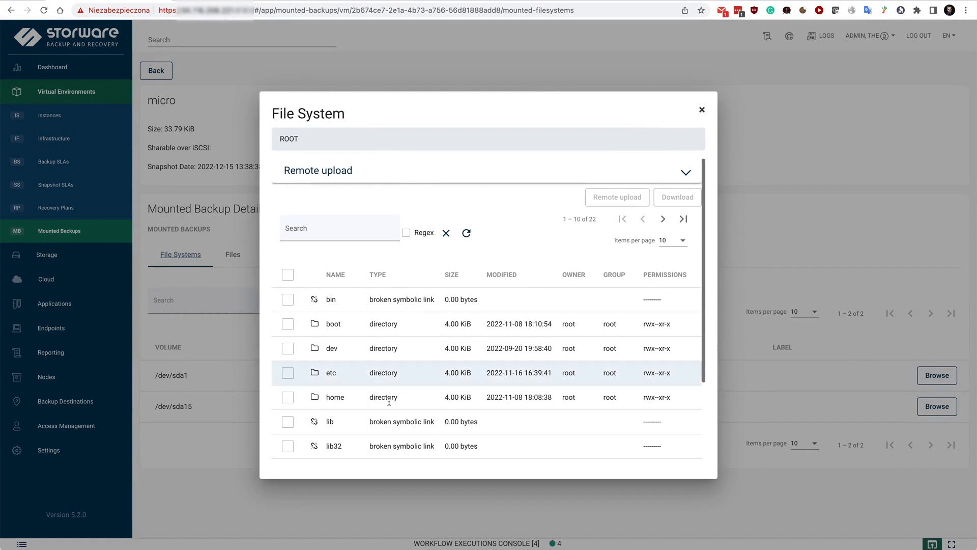
scroll(458, 346, "down", 3)
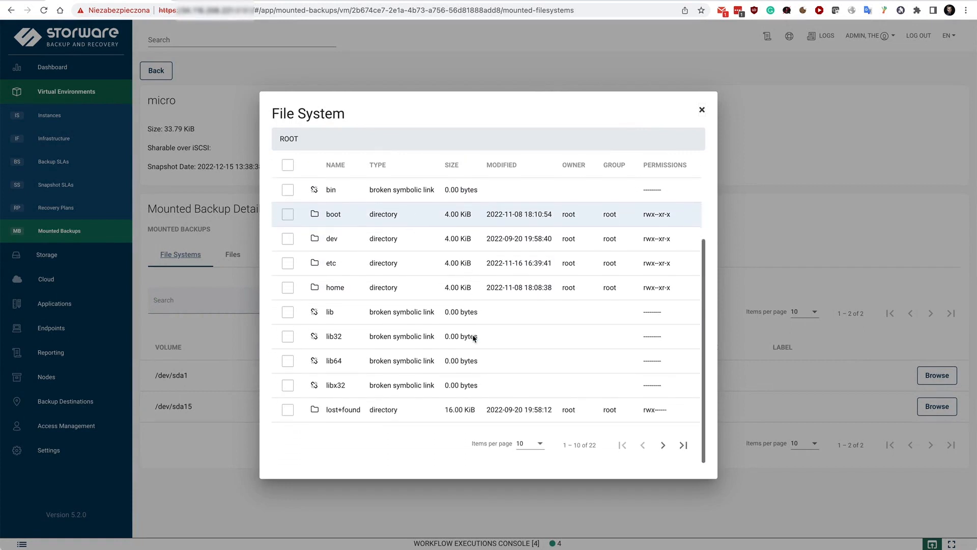
scroll(473, 338, "up", 3)
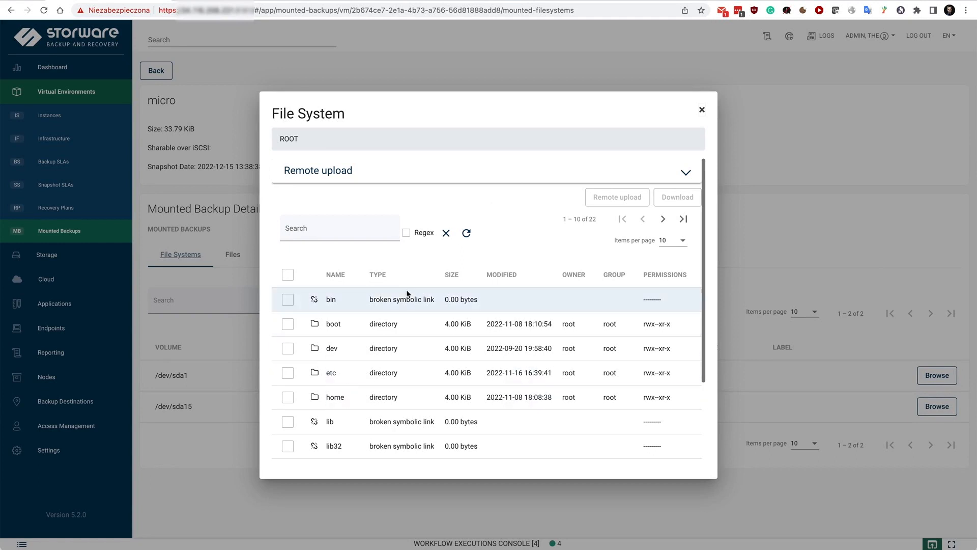
left_click(703, 111)
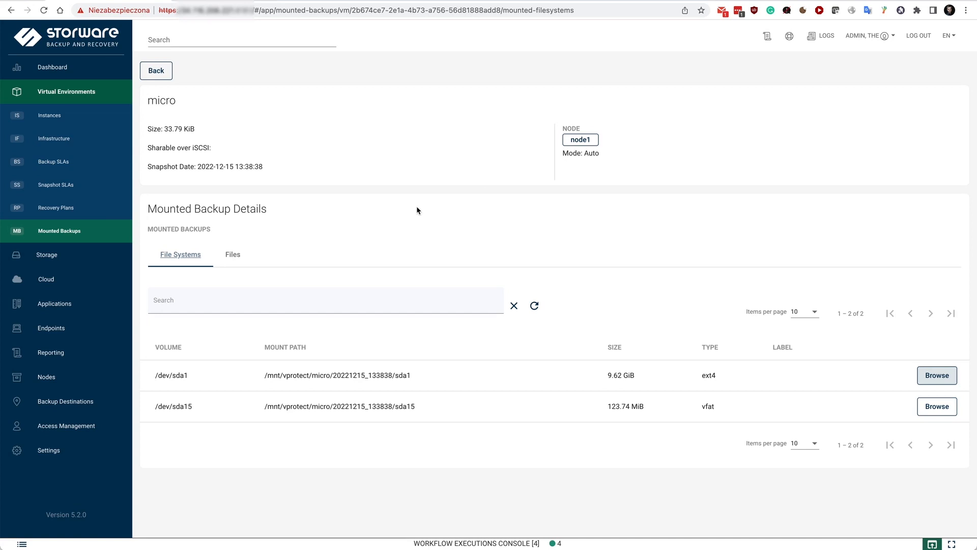
Step: Open the recovery plan named plan and review its gcp rule's general settings, virtual environments and schedules
left_click(77, 207)
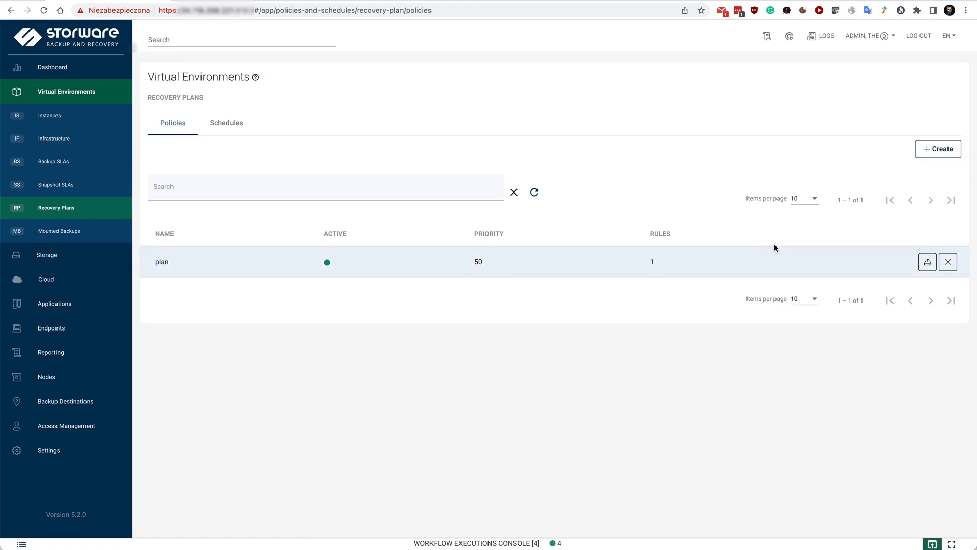
left_click(163, 270)
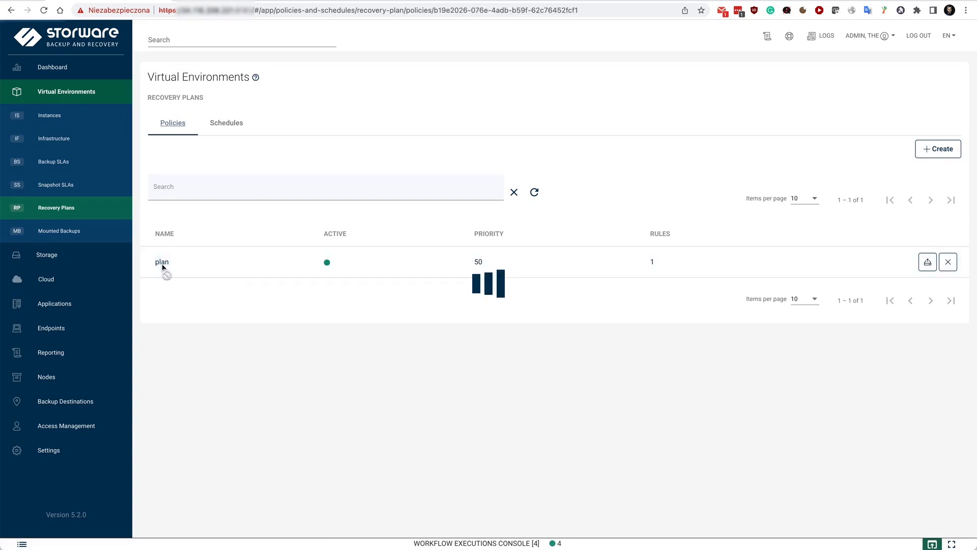
scroll(375, 218, "down", 3)
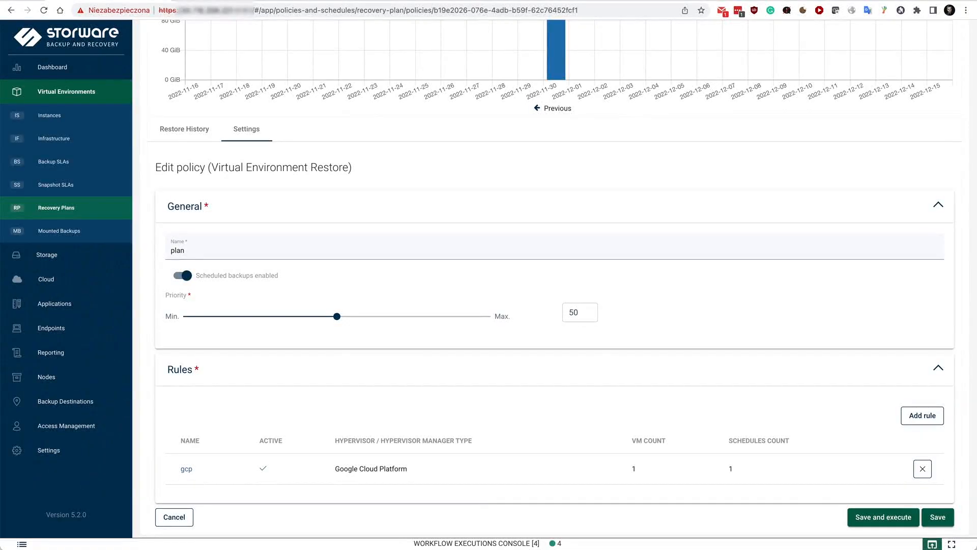
left_click(186, 468)
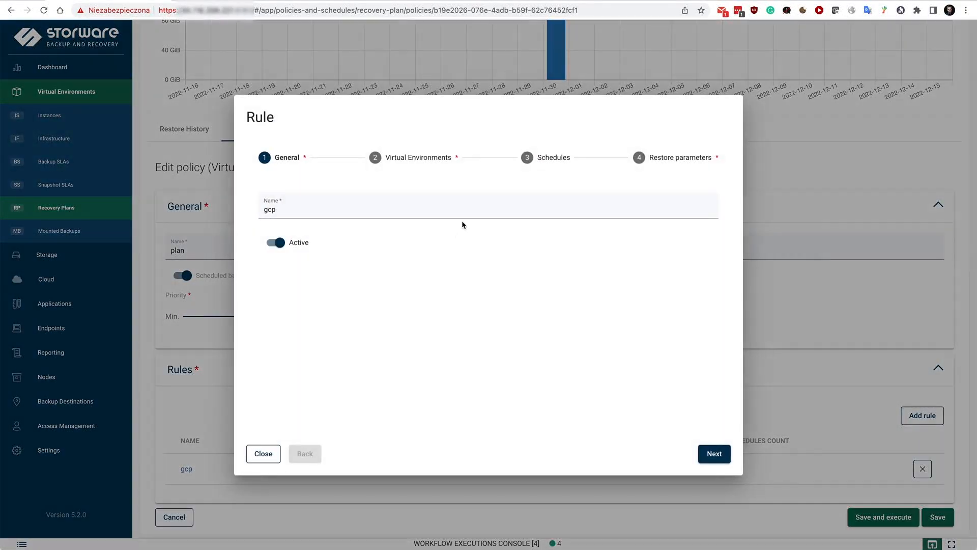
left_click(401, 161)
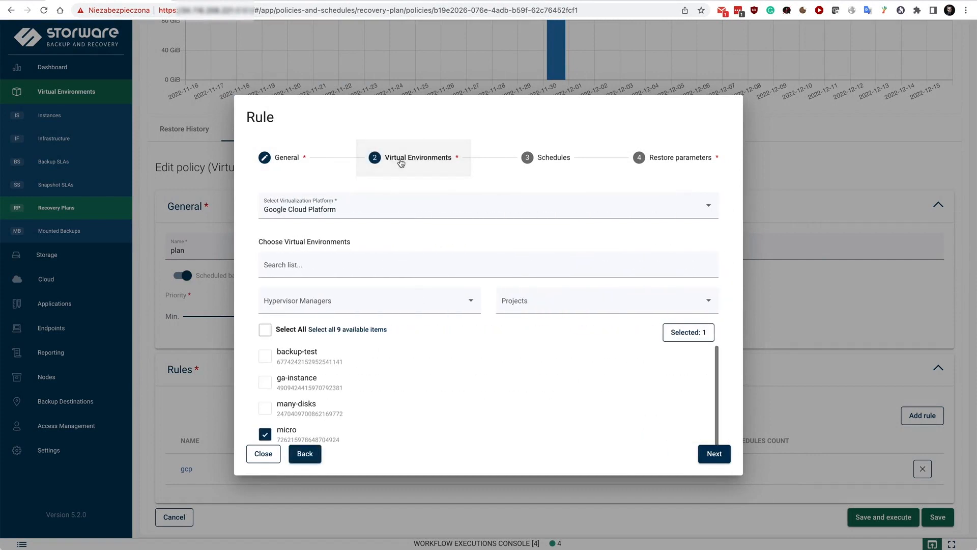
left_click(541, 157)
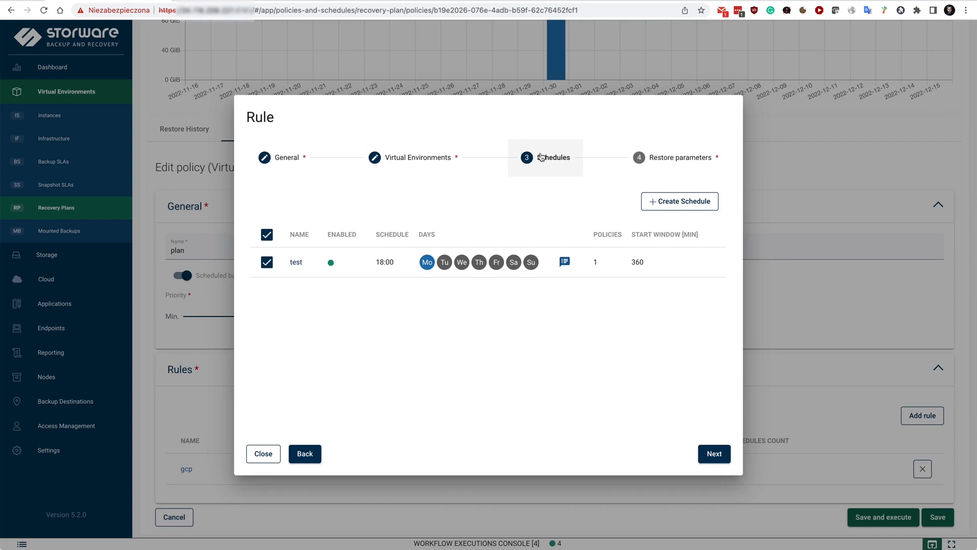
Step: Review the gcp rule's restore parameters, including the backup-to-restore choices and VM naming options, and close the rule without saving
left_click(674, 163)
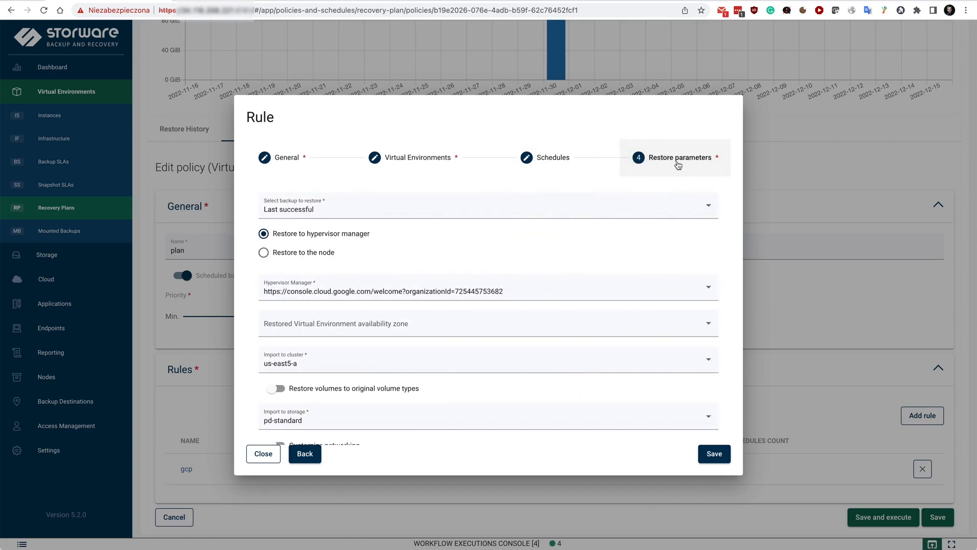
left_click(672, 204)
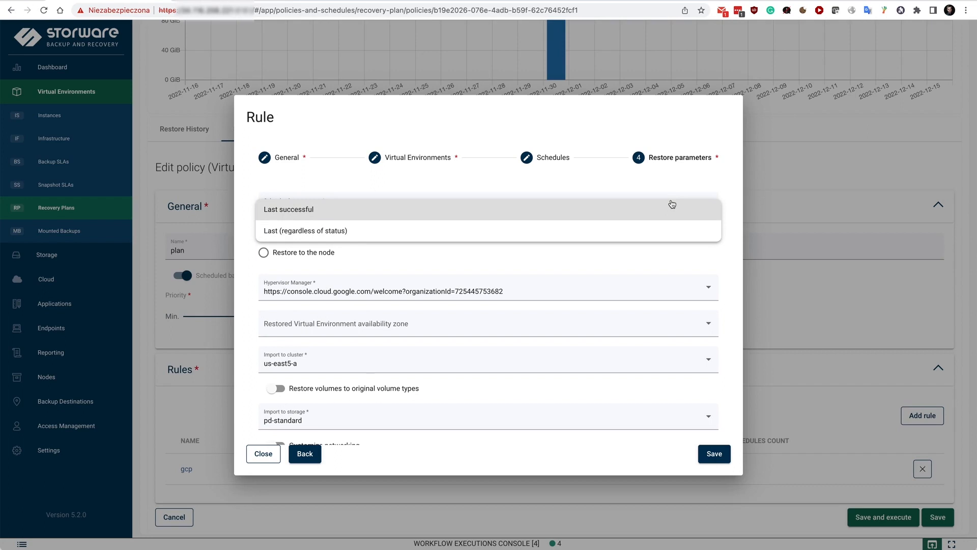
left_click(728, 284)
scroll(728, 284, "down", 2)
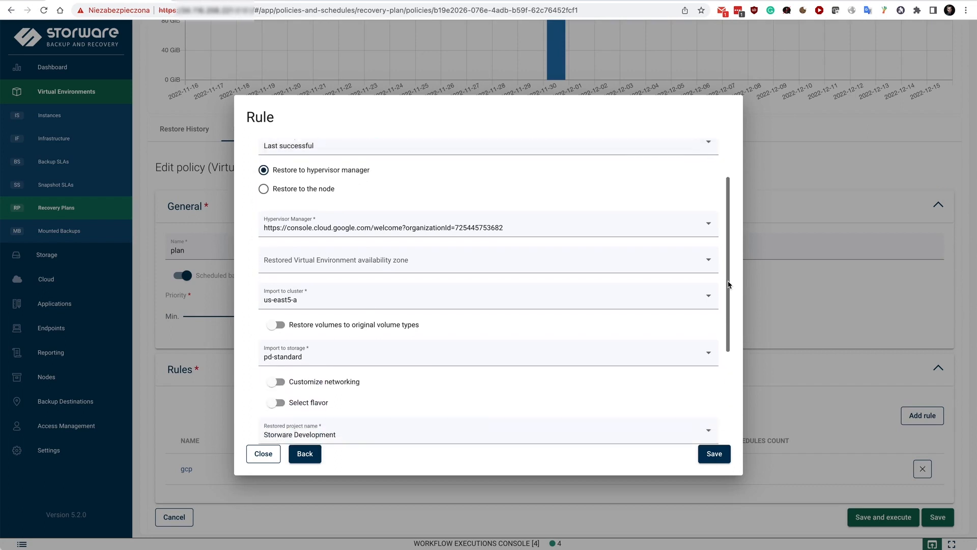
scroll(422, 286, "down", 1)
scroll(422, 286, "down", 3)
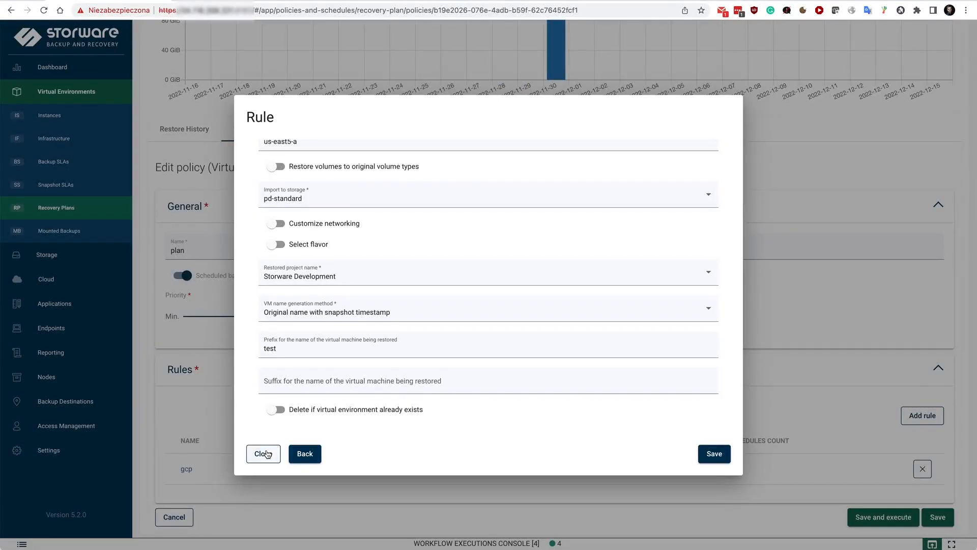
key("Escape")
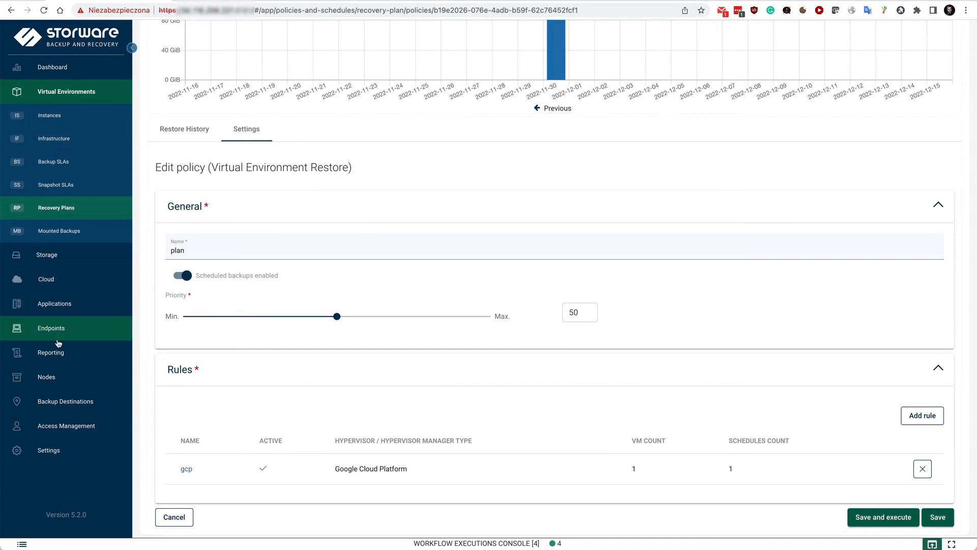
Step: Check which file system and object storage types are available for creating backup destinations
left_click(56, 401)
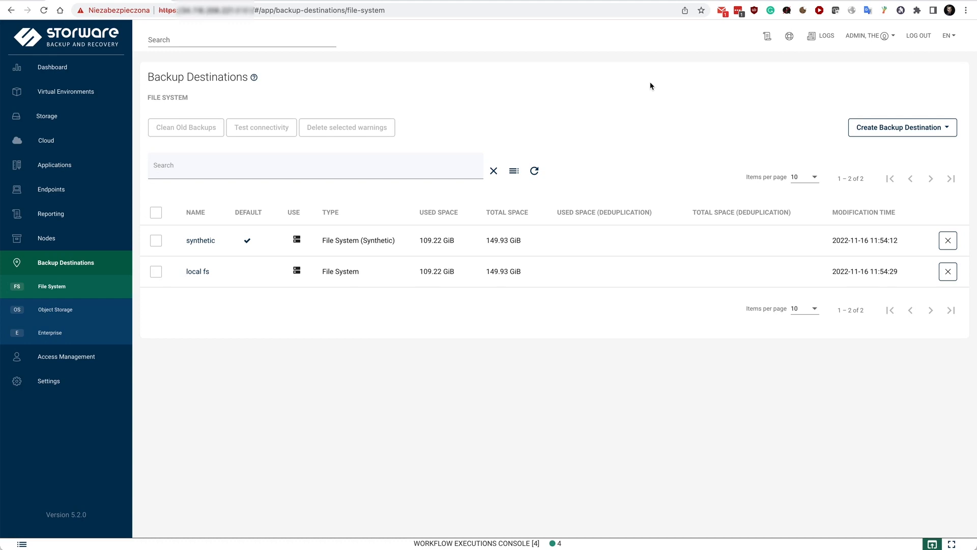
left_click(895, 132)
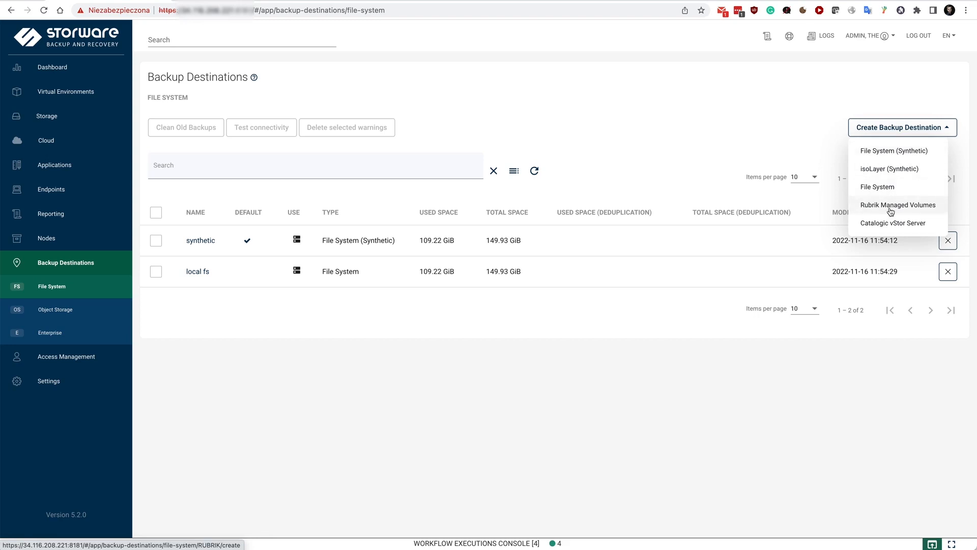
left_click(756, 421)
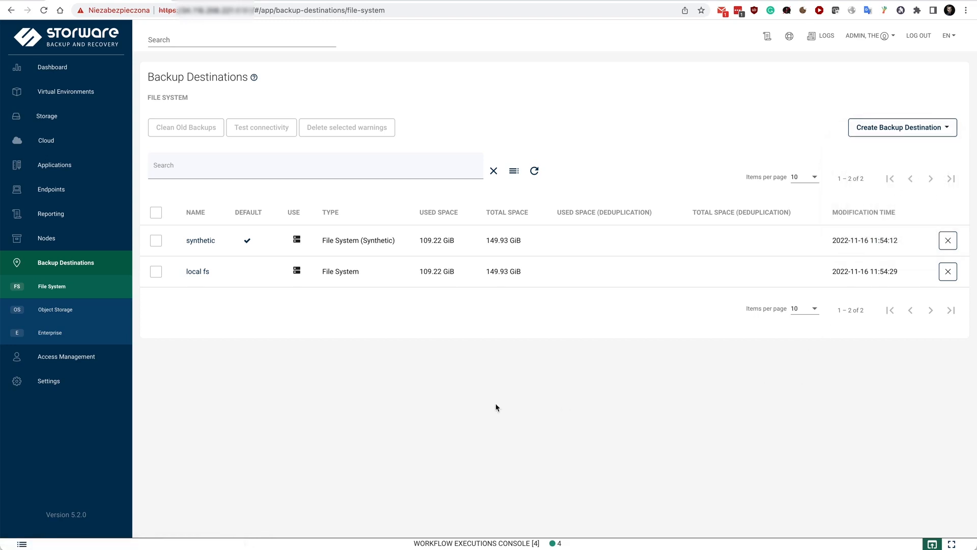
left_click(78, 316)
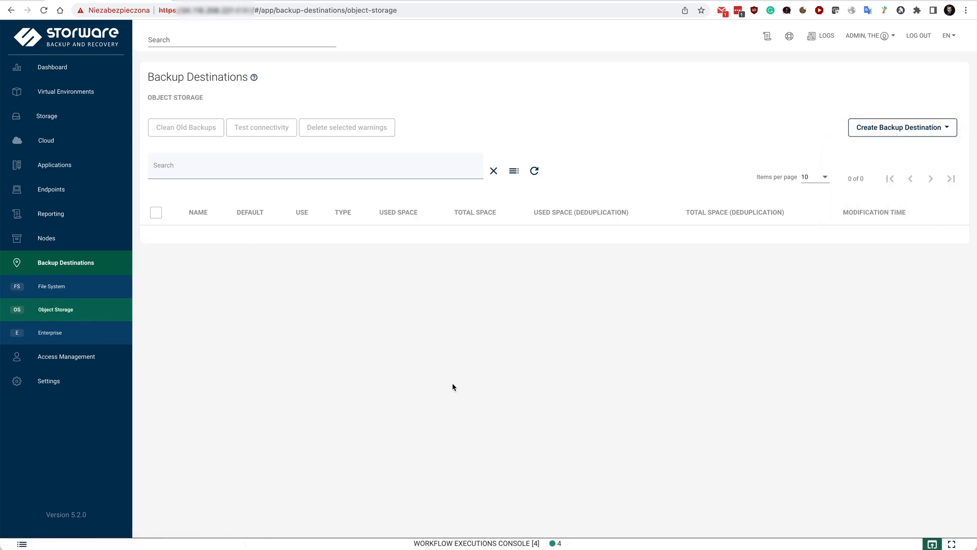
left_click(893, 127)
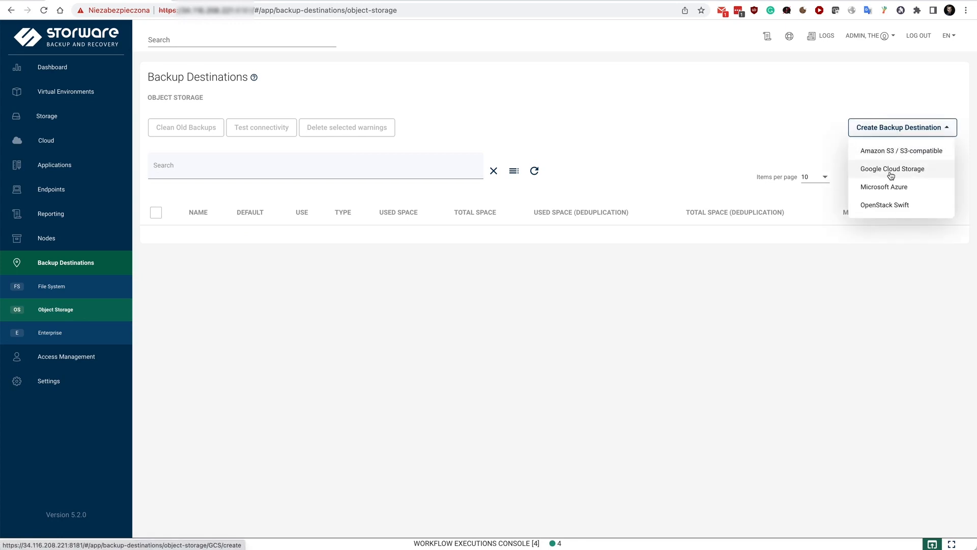
left_click(708, 90)
Step: View the enterprise backup destinations and return to the general dashboard
left_click(58, 333)
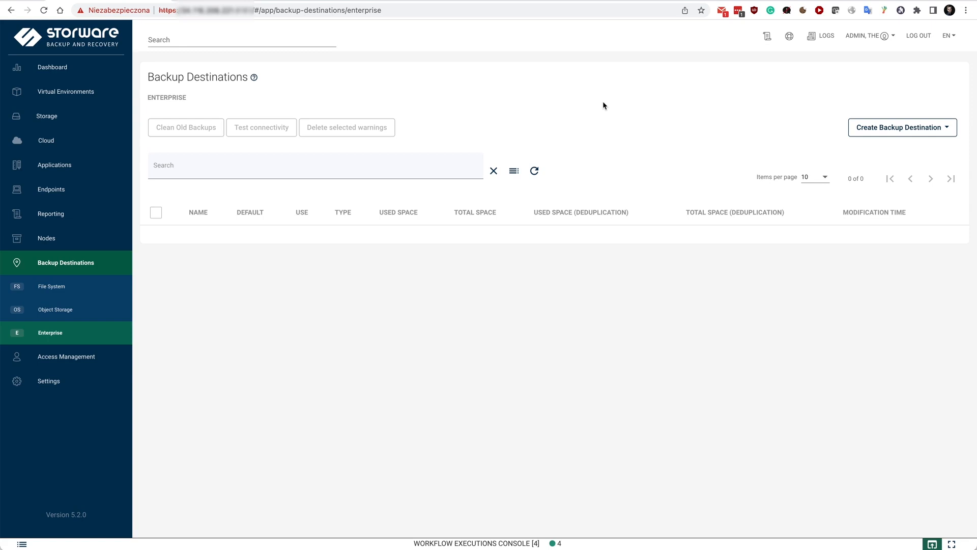
left_click(55, 68)
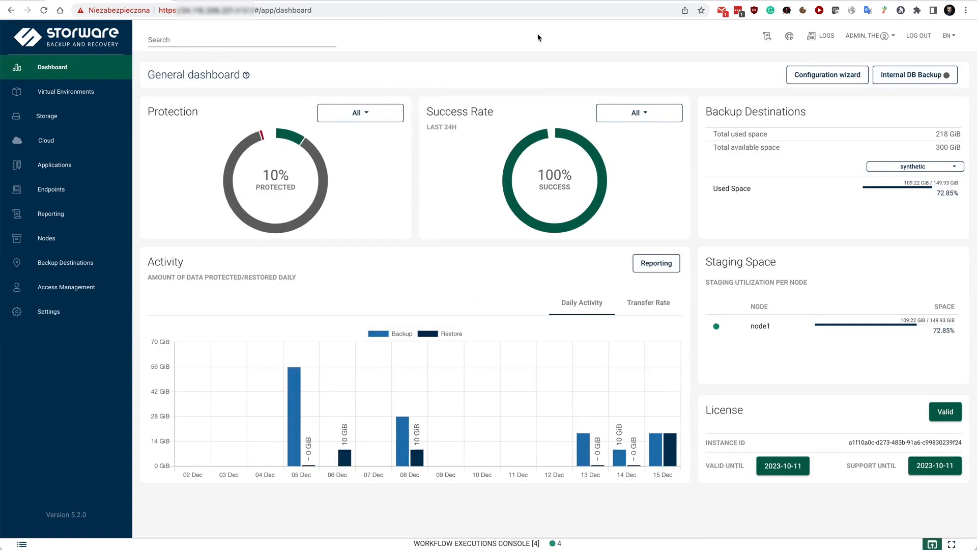